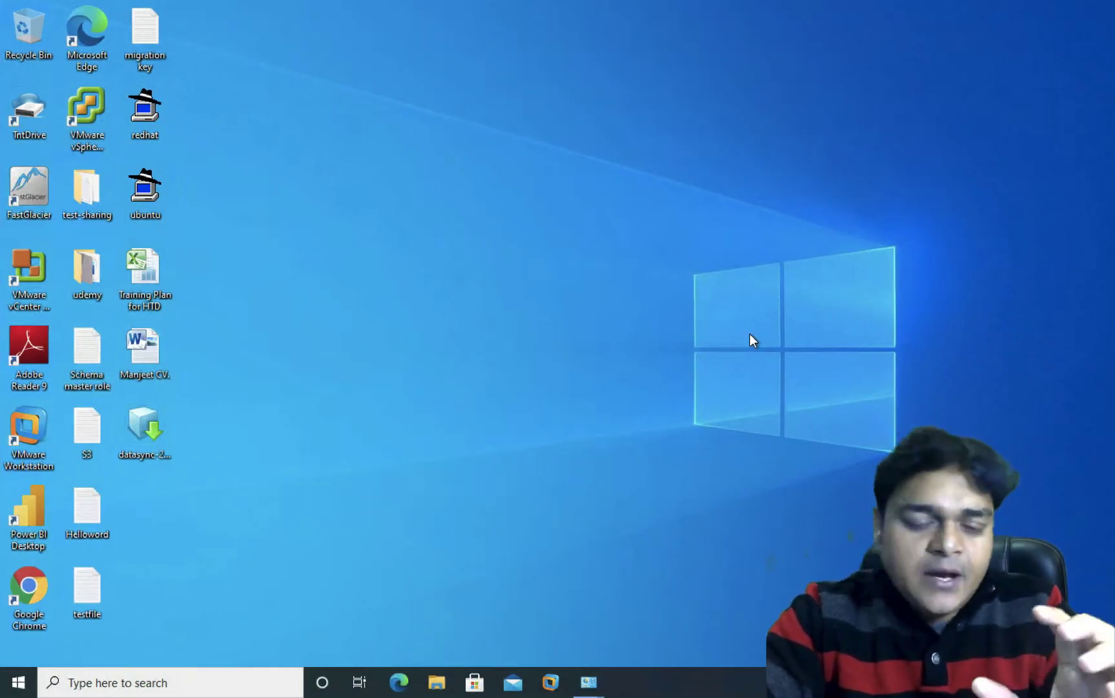
Step: Refresh the desktop a few times, then launch VMware Workstation 10 from its desktop icon
right_click(557, 237)
left_click(596, 283)
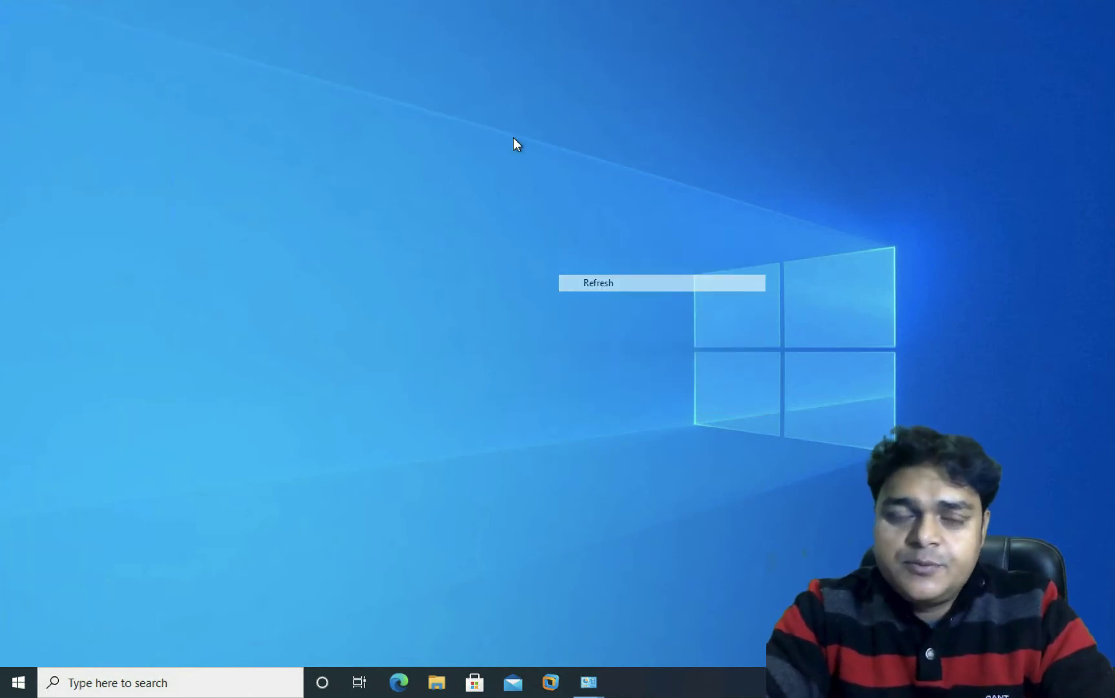
right_click(570, 195)
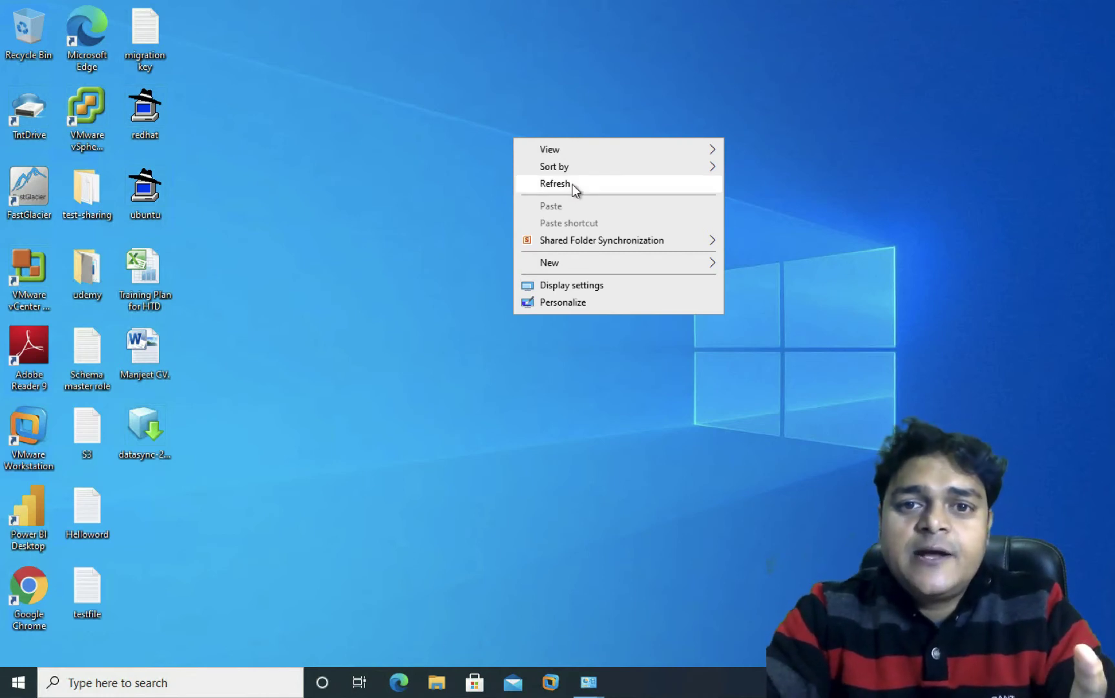
left_click(573, 184)
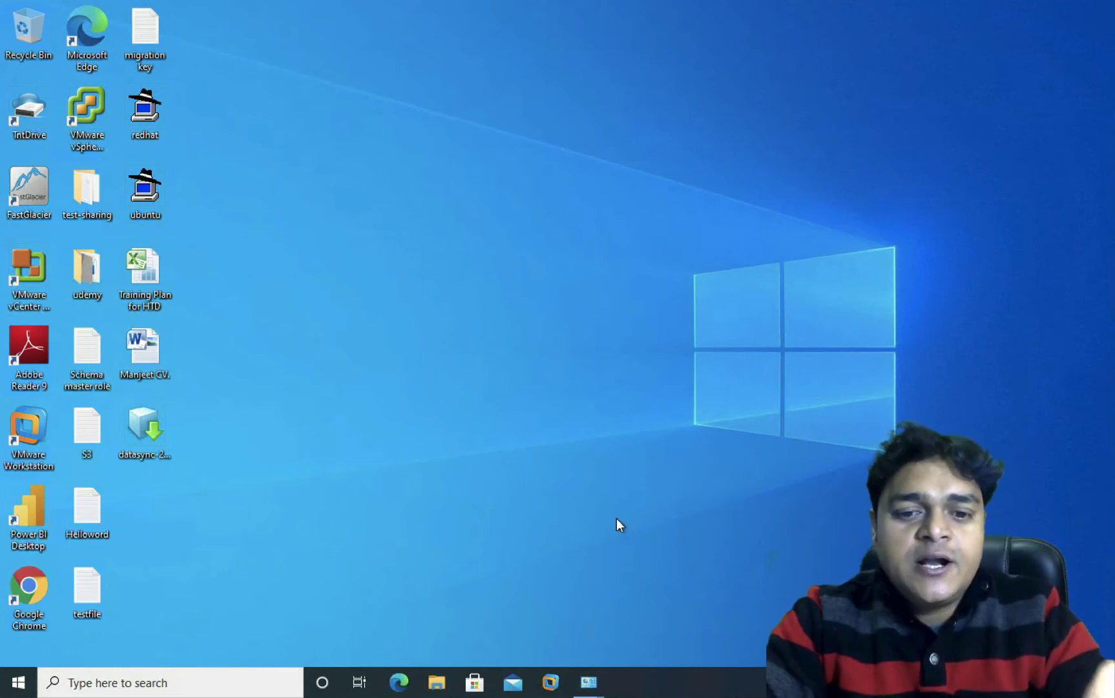
right_click(562, 400)
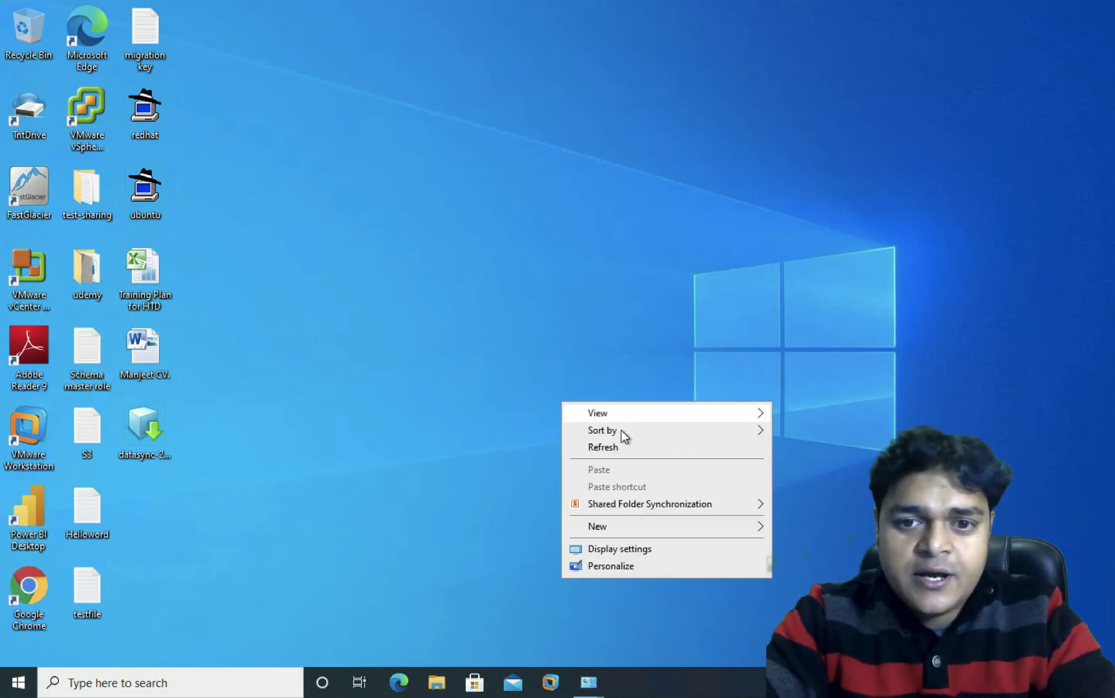
left_click(611, 453)
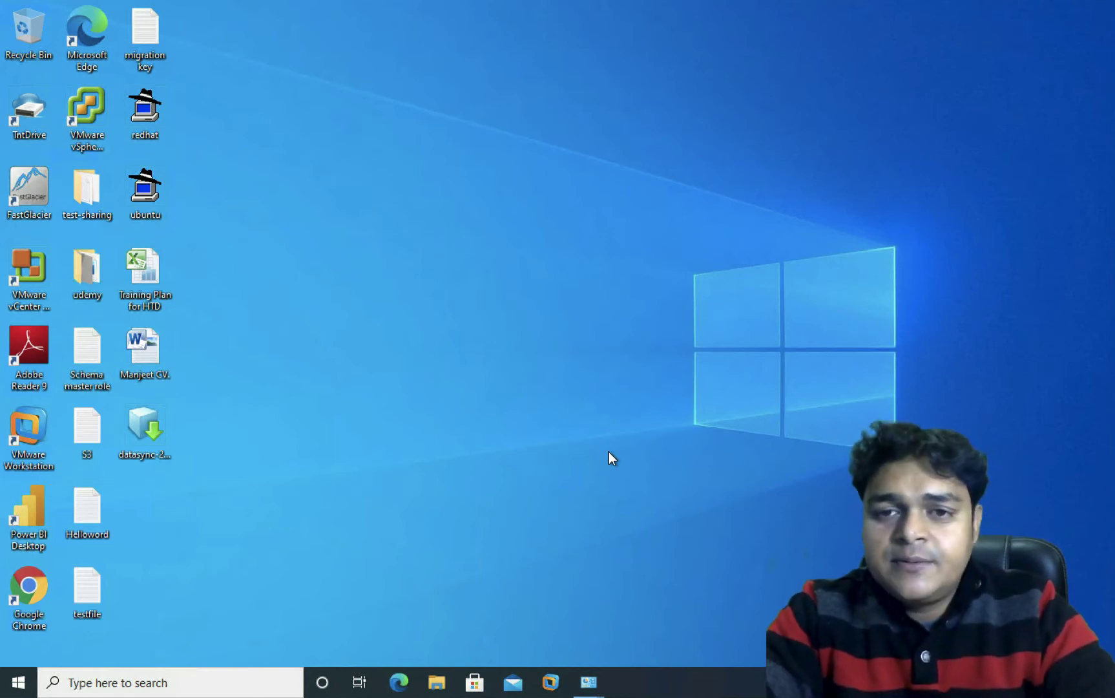
right_click(512, 344)
left_click(557, 391)
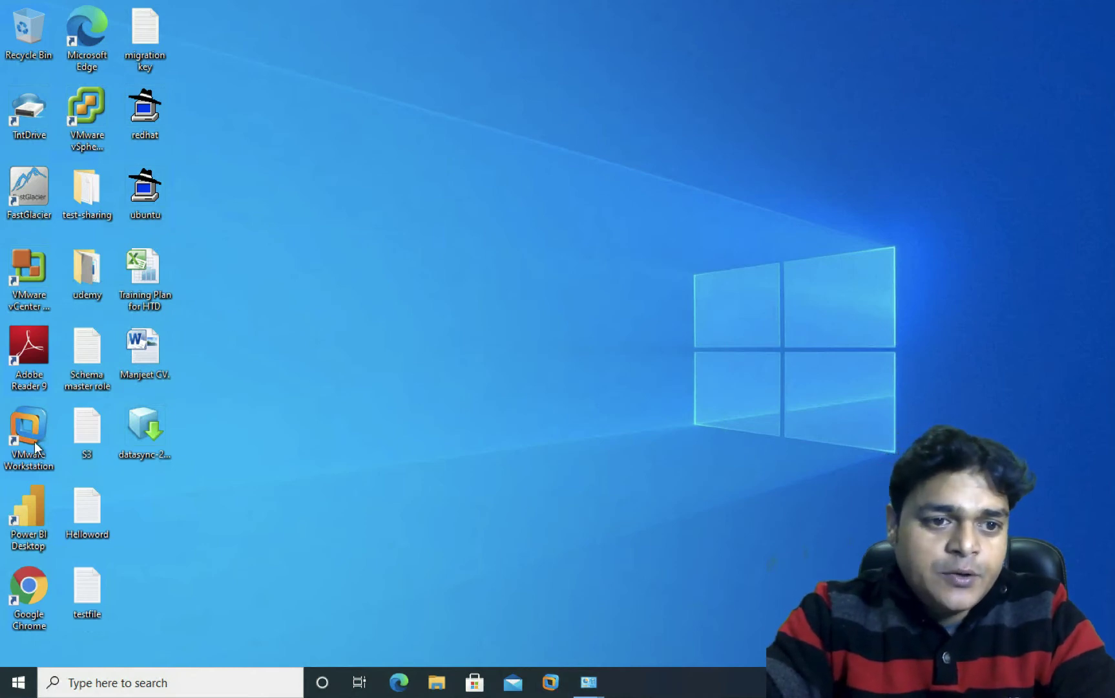
double_click(14, 452)
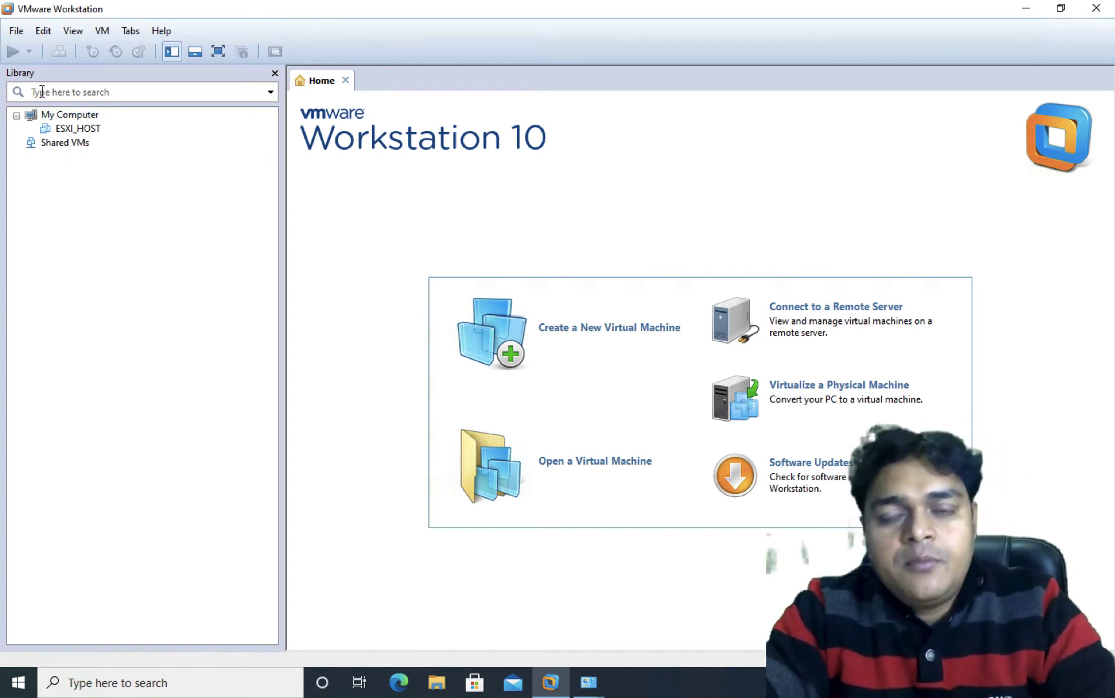
left_click(16, 31)
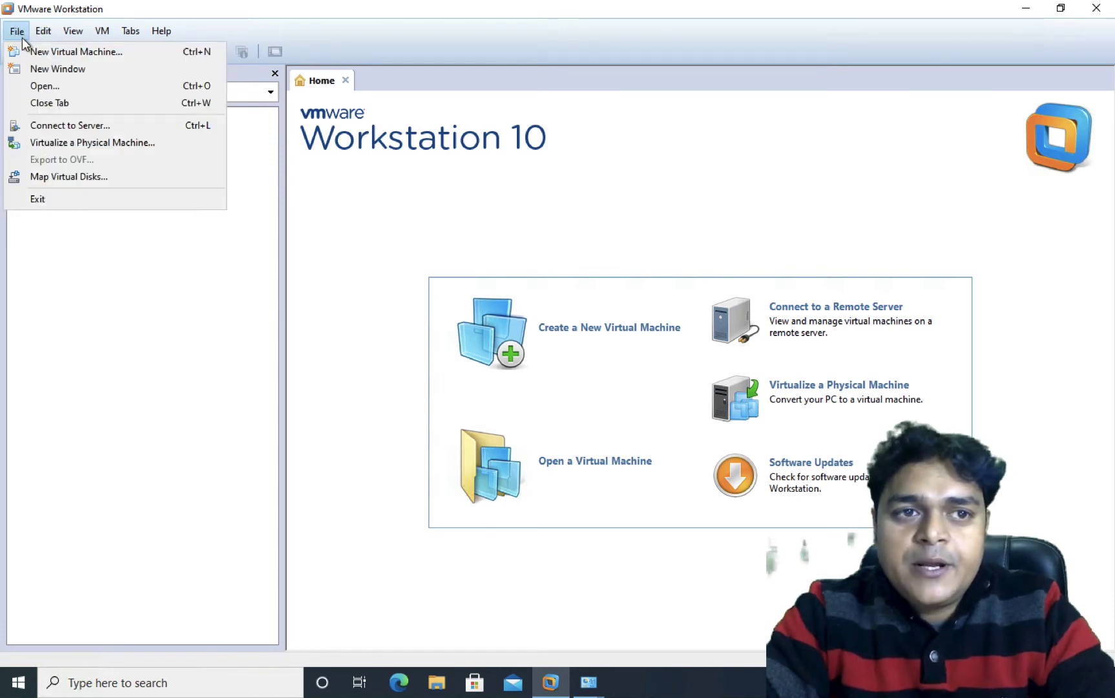
Step: Start a Typical new VM installing from the windows server2012R2_vl_with_update_x64 ISO image
left_click(50, 51)
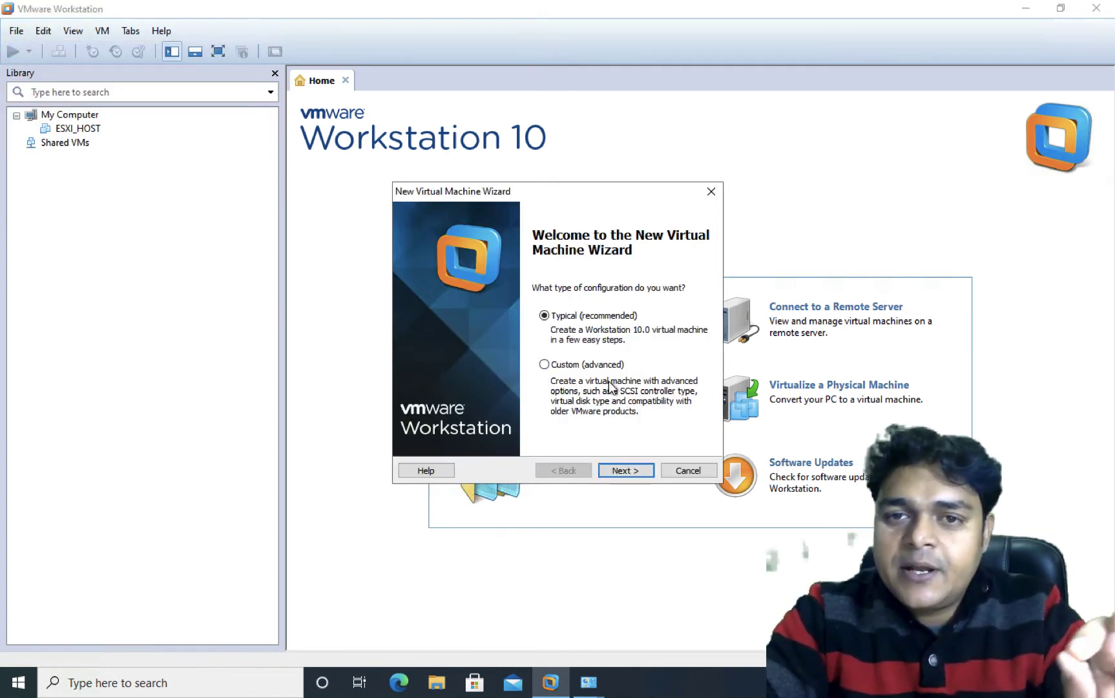
left_click(624, 470)
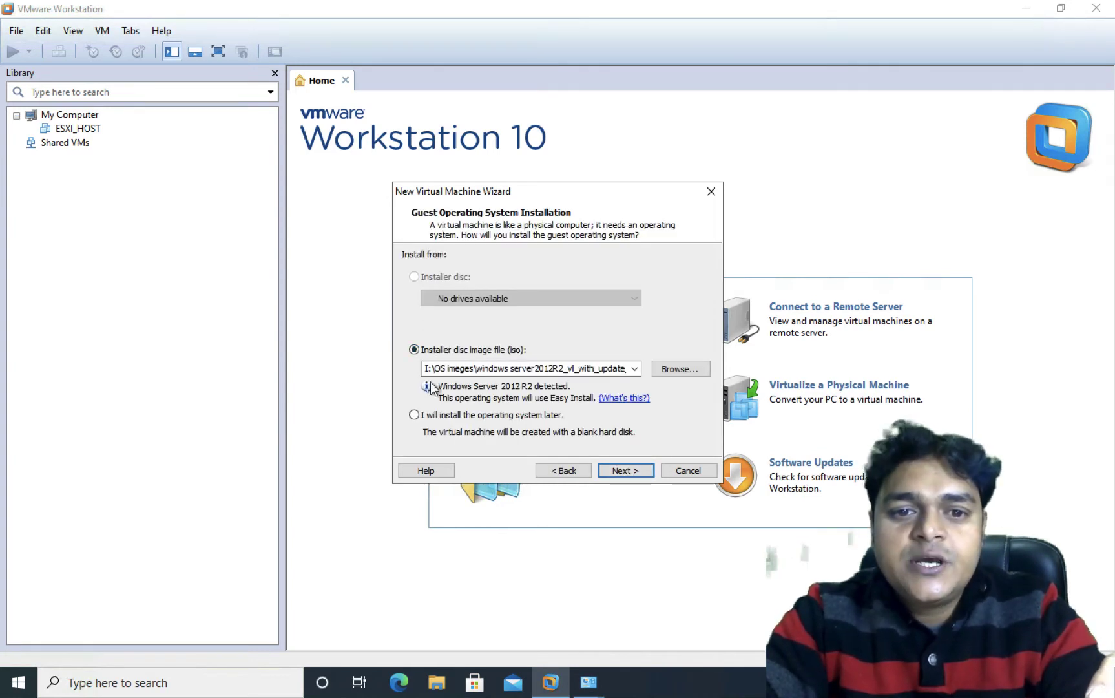
left_click(476, 421)
left_click(454, 352)
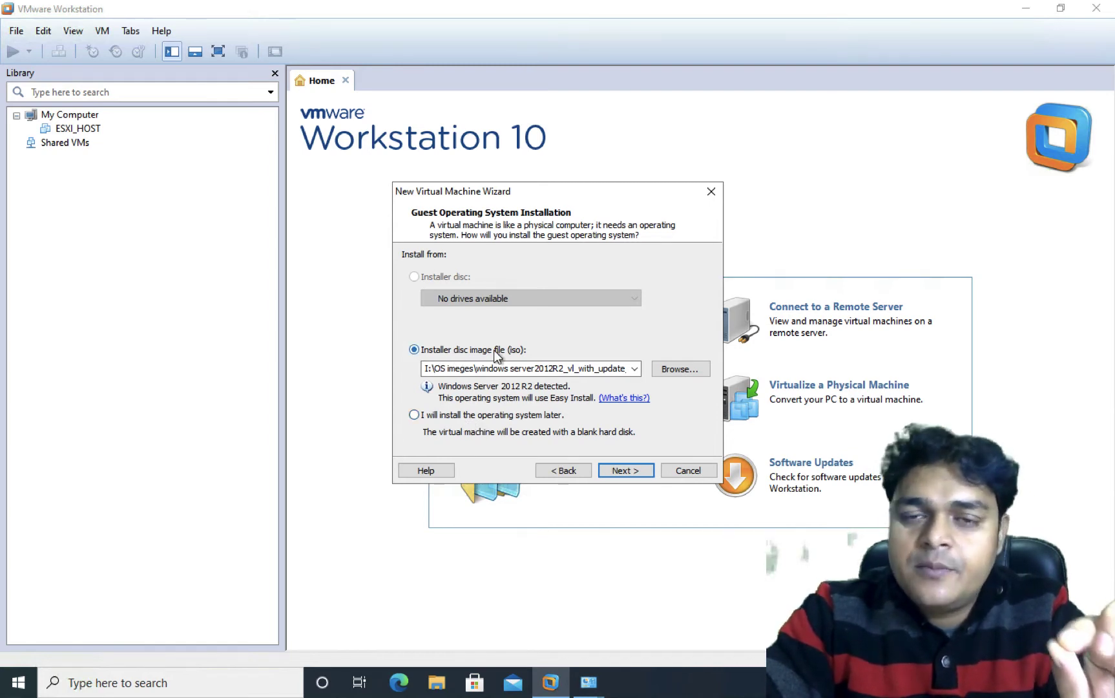
left_click(669, 370)
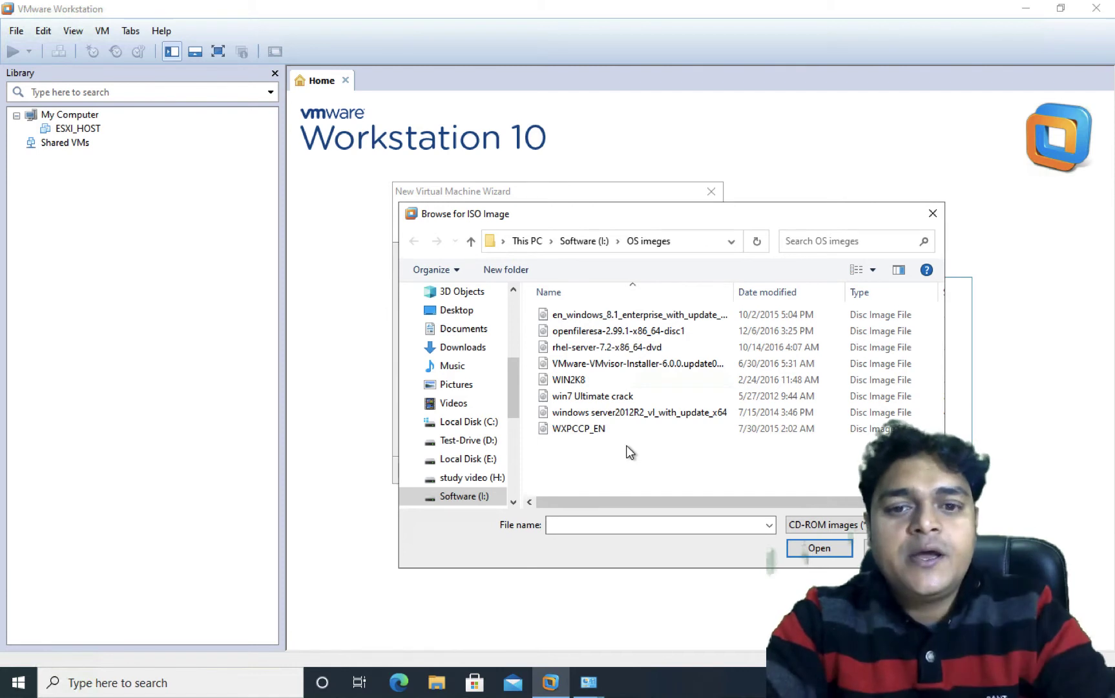
left_click(628, 411)
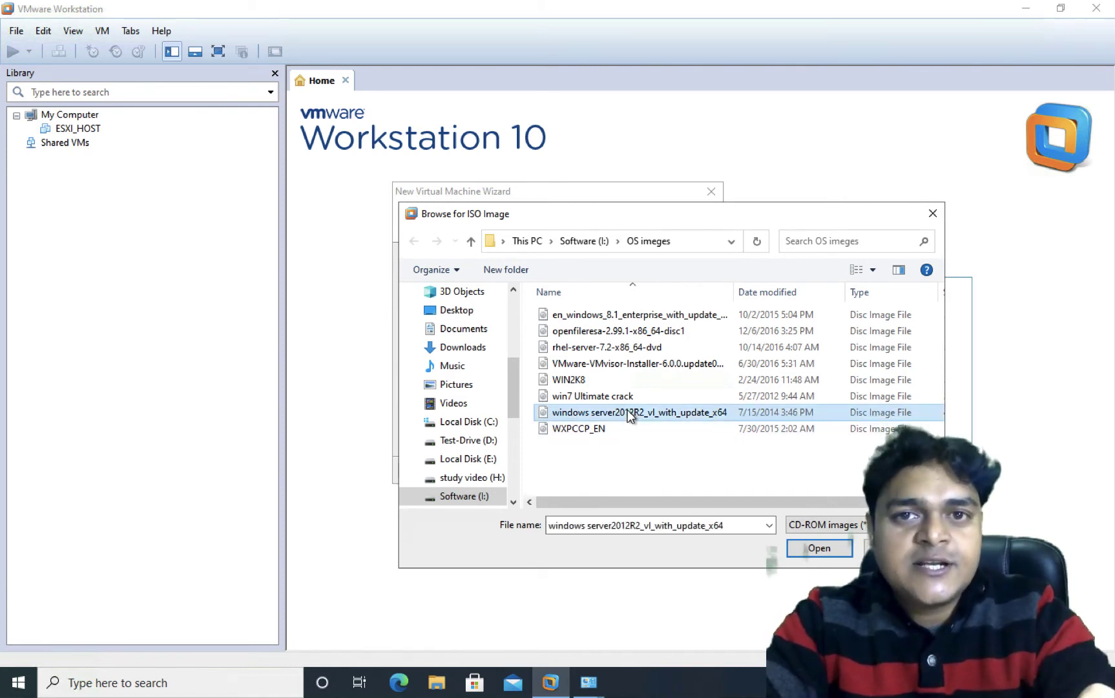
left_click(820, 548)
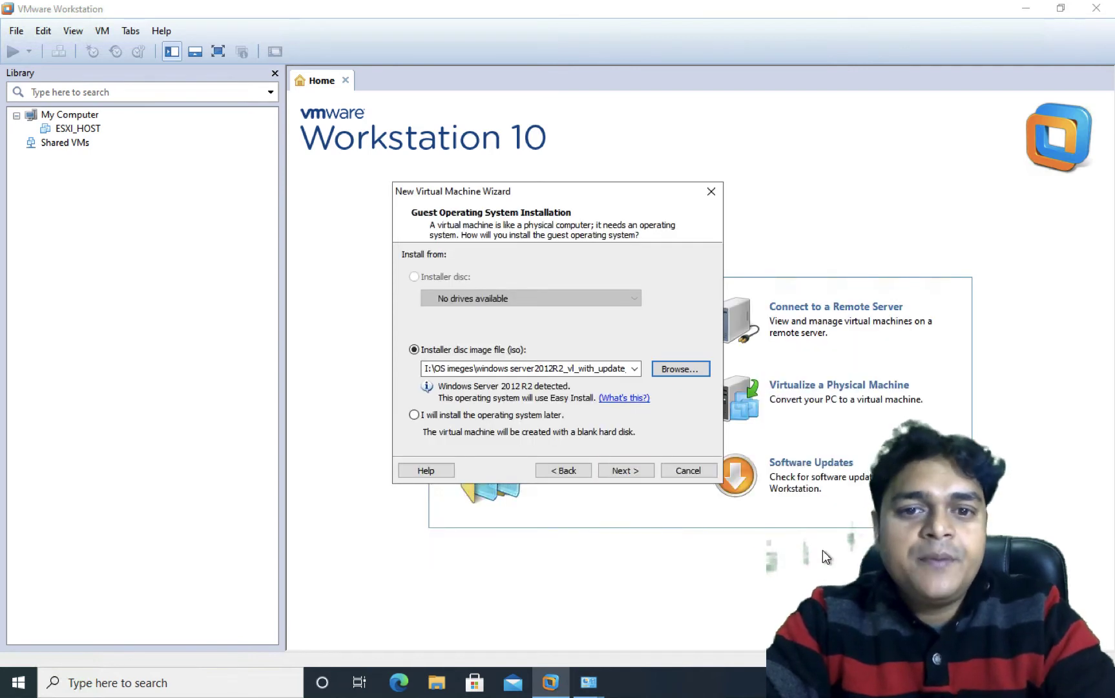
Step: Keep the Windows Server 2012 R2 Datacenter edition and enter and confirm the administrator password
left_click(617, 471)
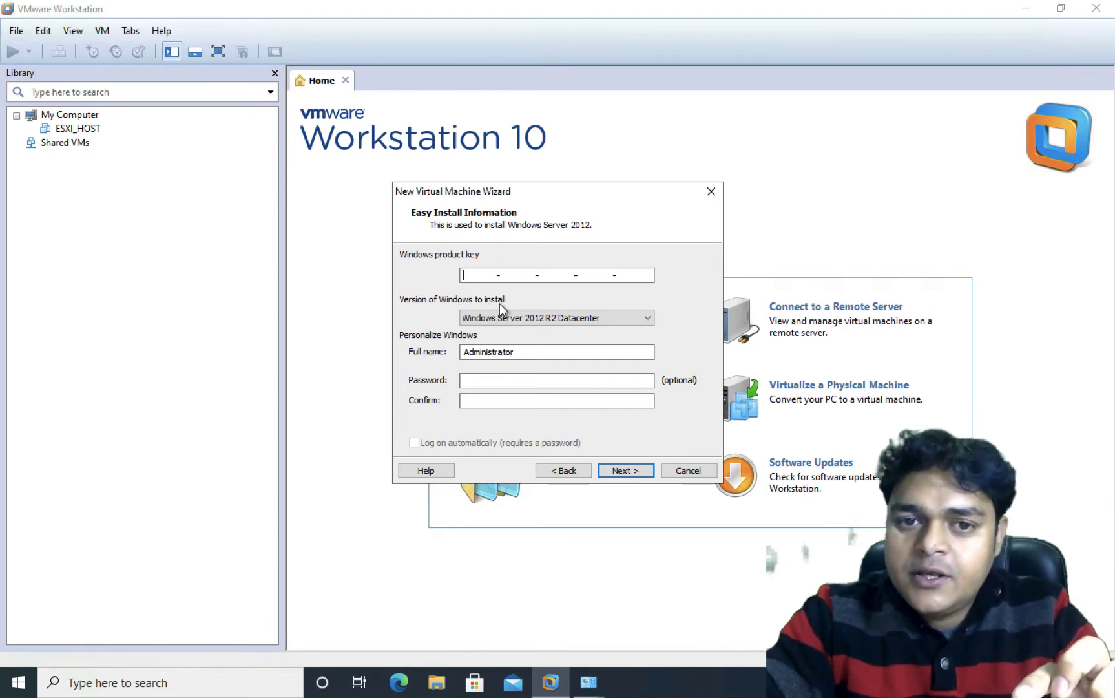
left_click(582, 317)
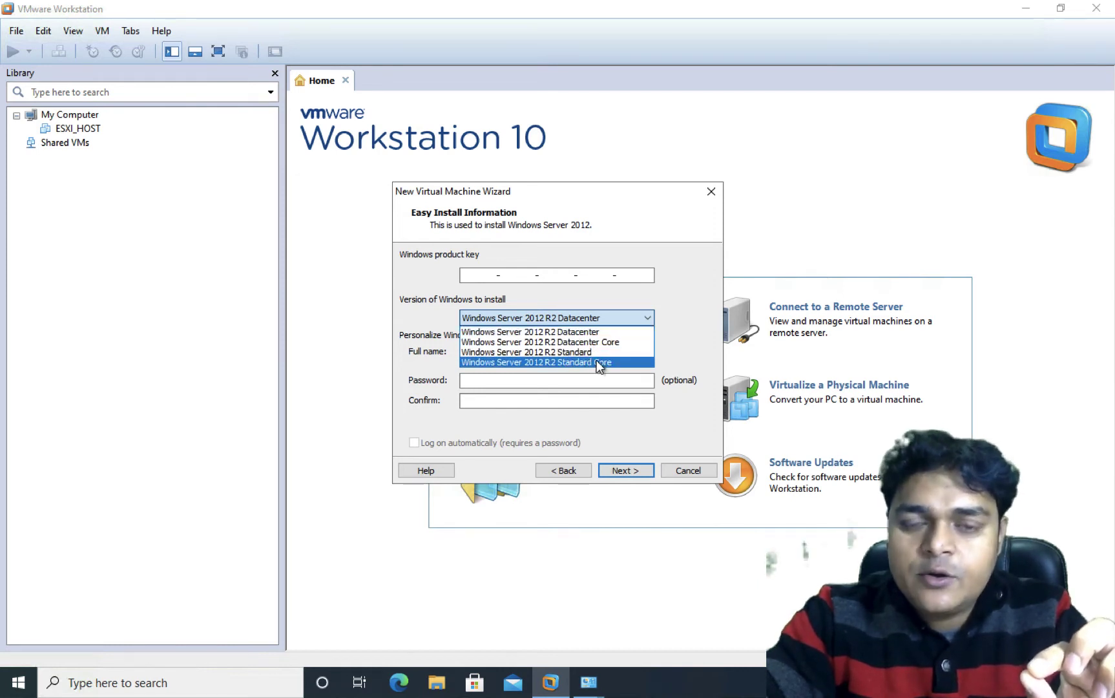
left_click(578, 332)
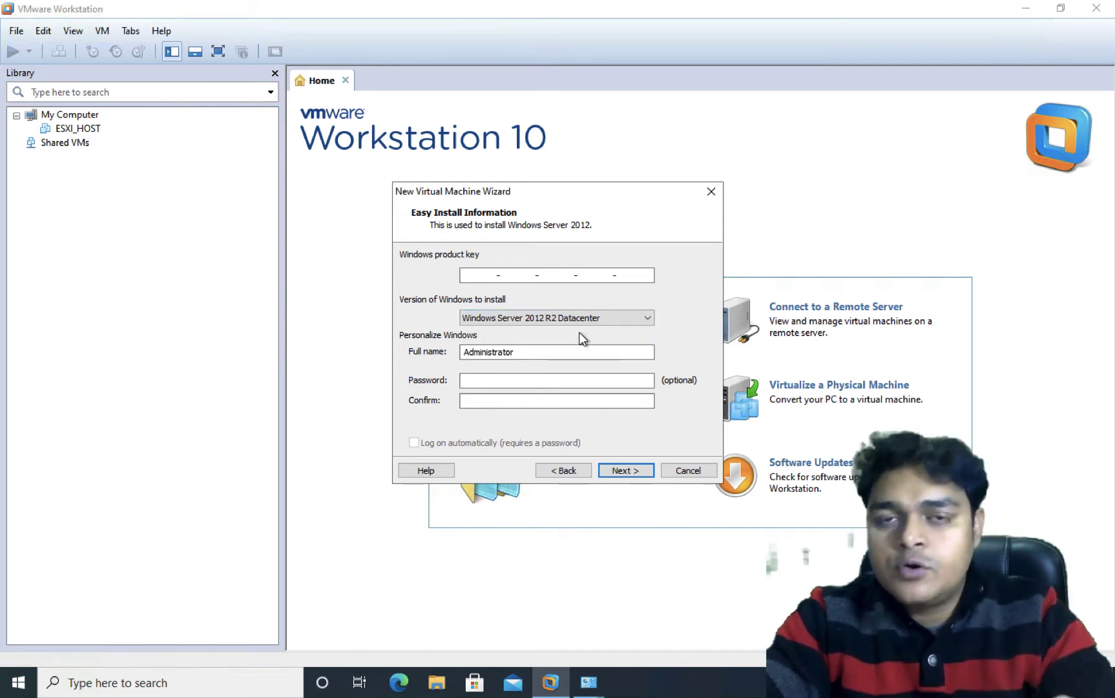
left_click(486, 379)
type("1234")
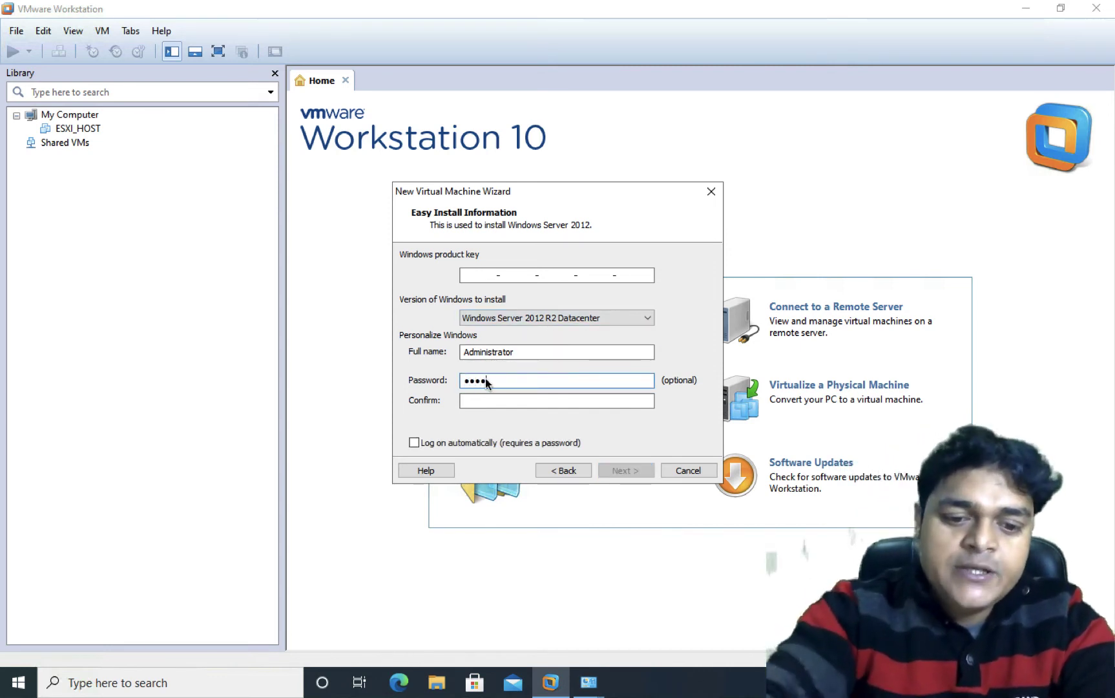
type("567890")
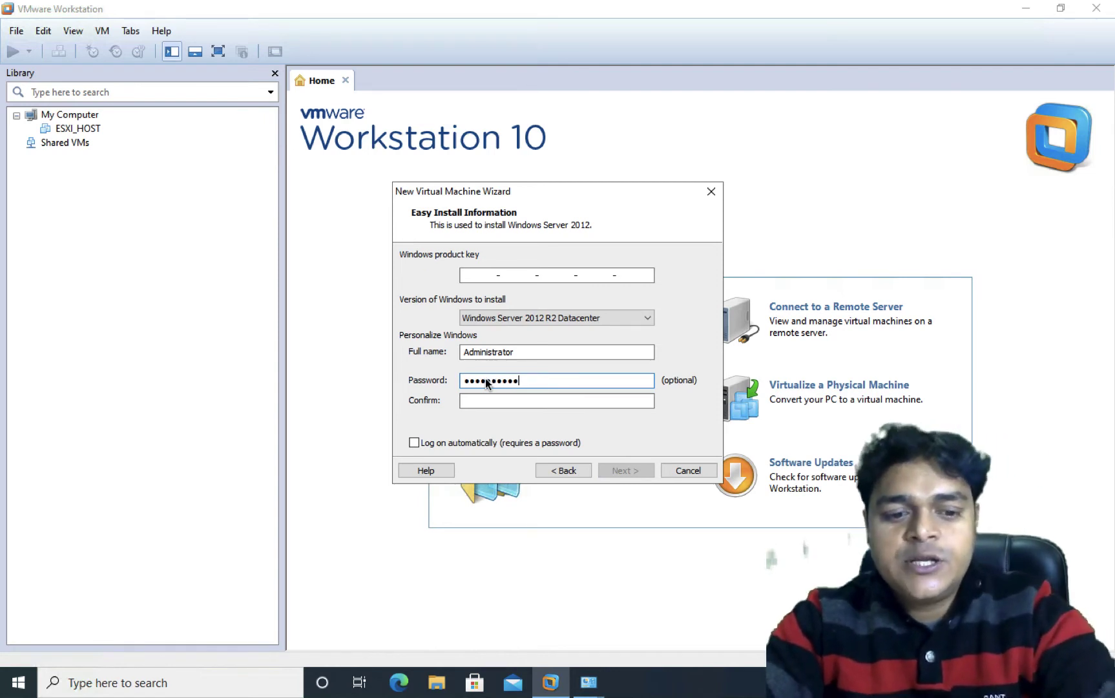
key("Tab")
type("123")
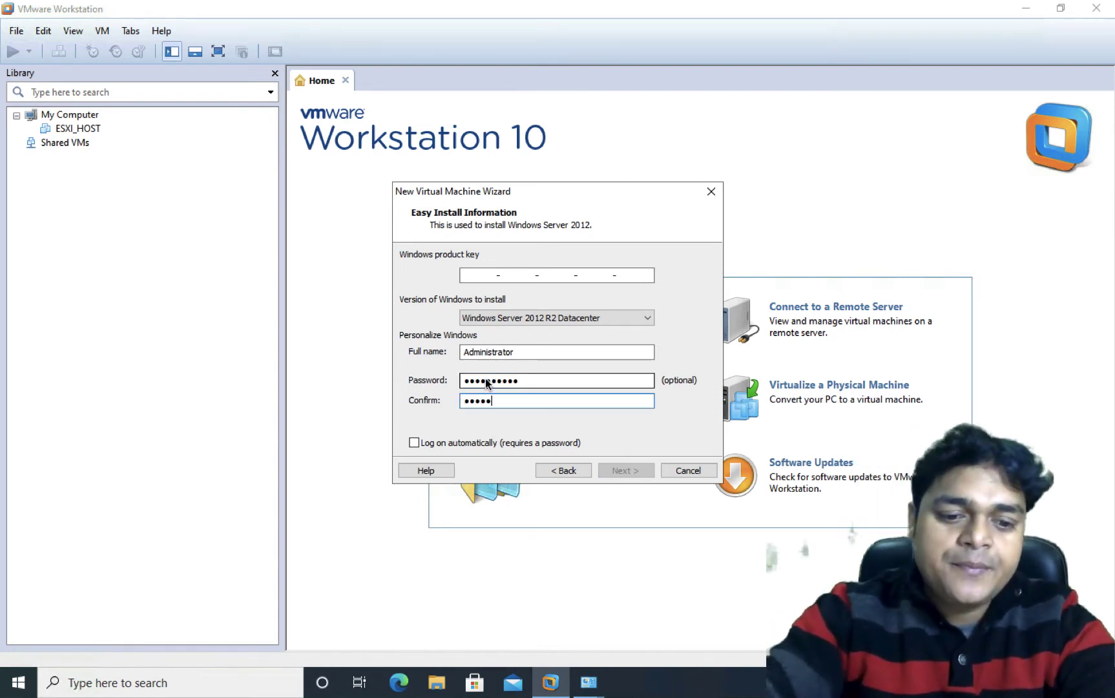
type("4567890")
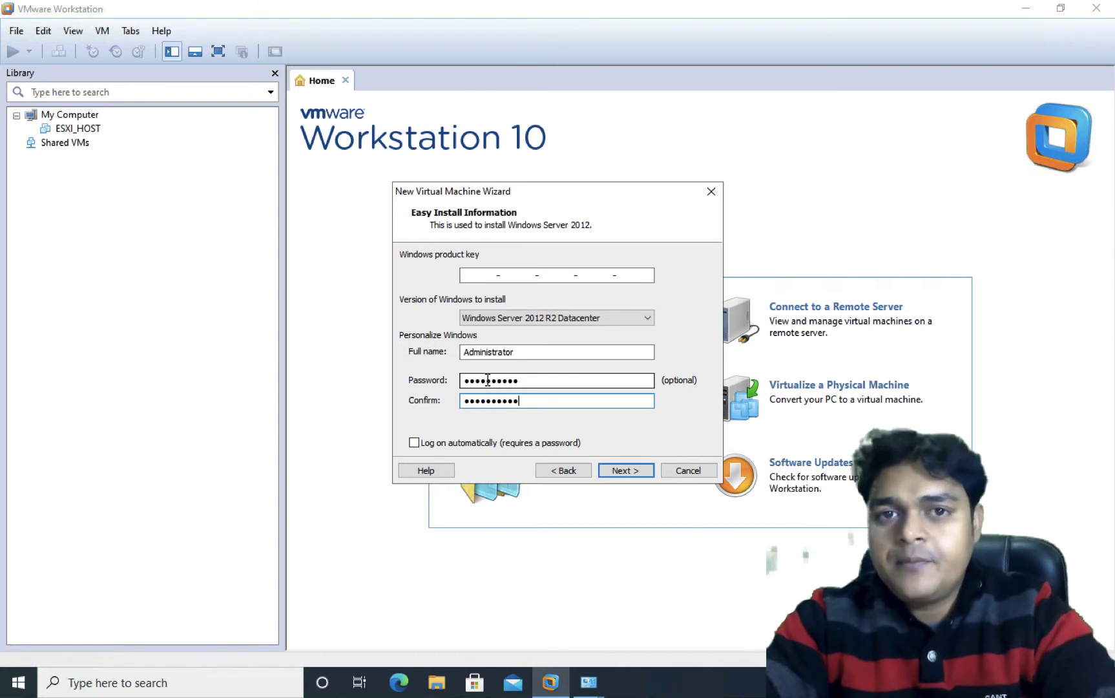
left_click(622, 471)
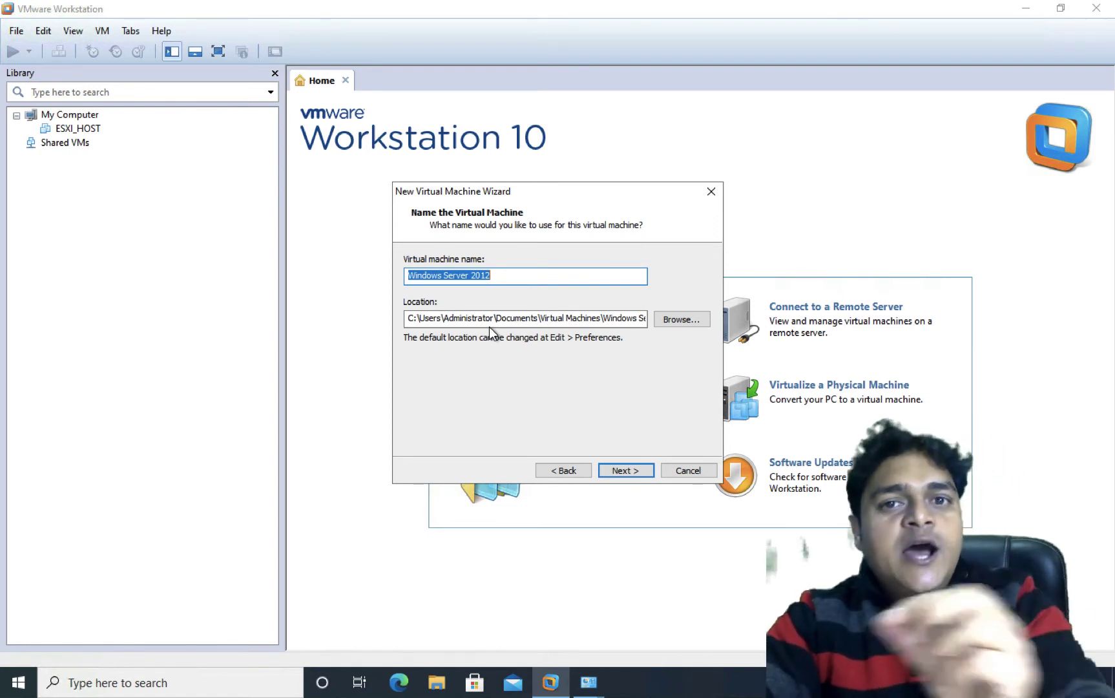
Step: Name the virtual machine 'Domain'
type("Dima")
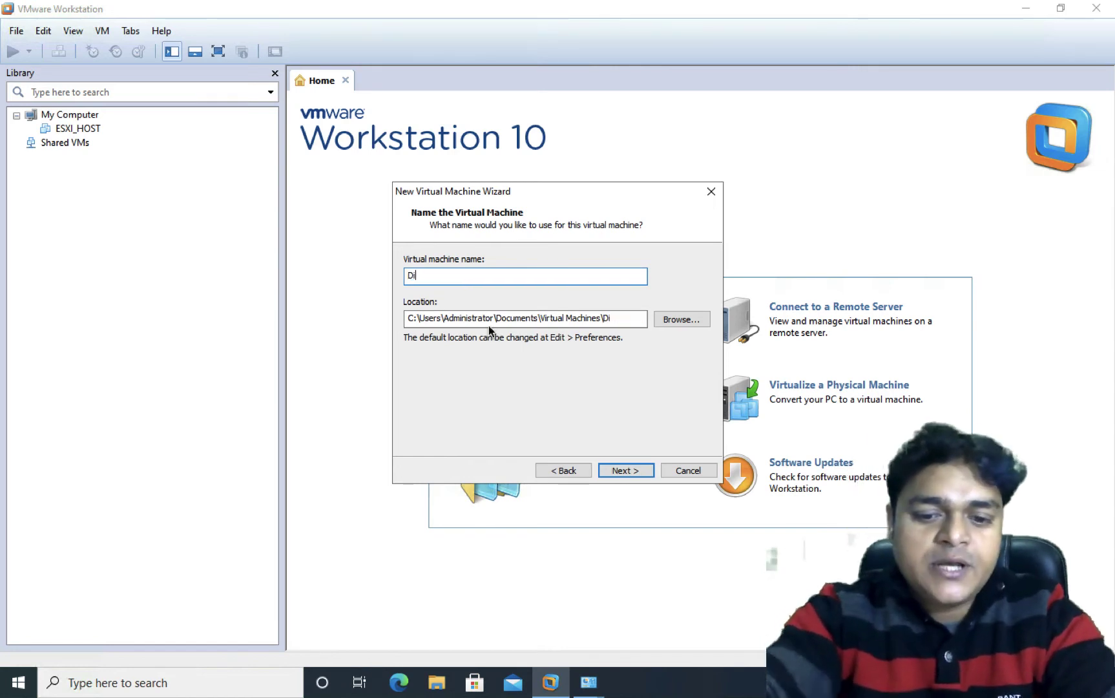
key("BackSpace")
key("BackSpace")
key("BackSpace")
key("BackSpace")
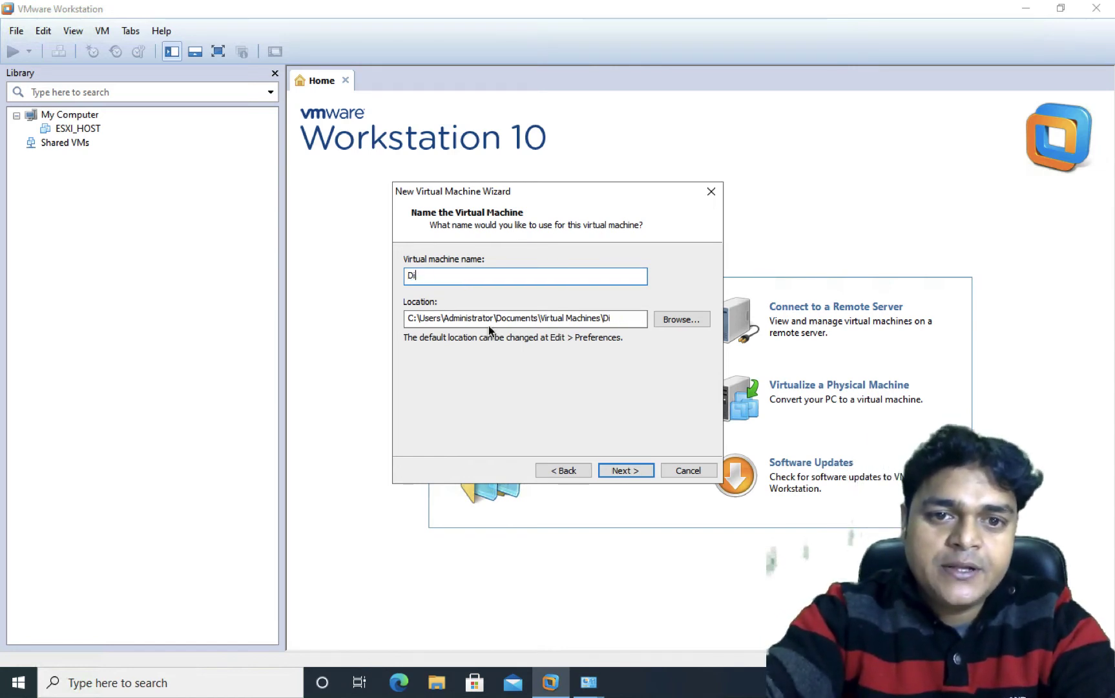
type("Domain")
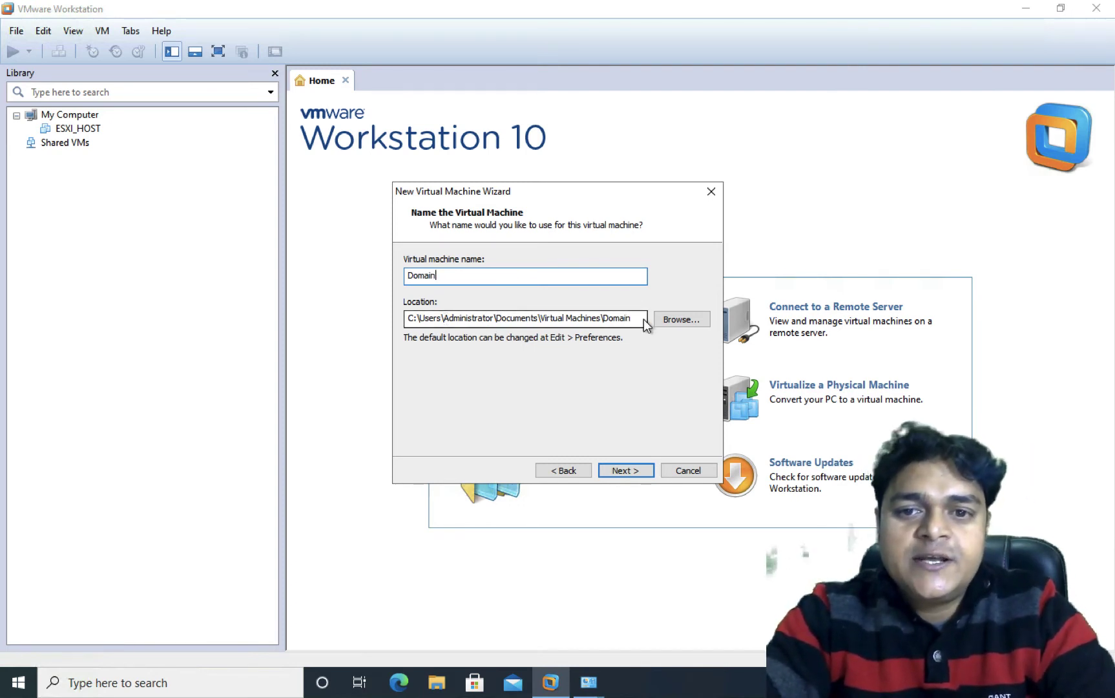
Step: Create a new Domain folder on Local Disk (E:) and use it as the VM location
left_click(673, 322)
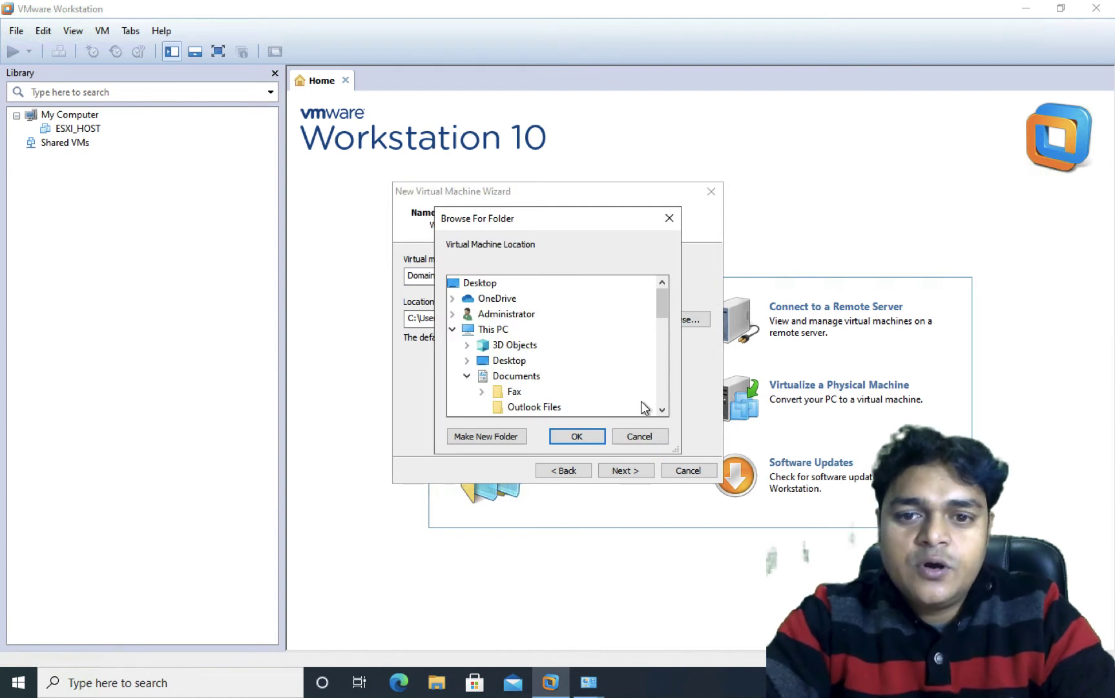
scroll(664, 411, "down", 1)
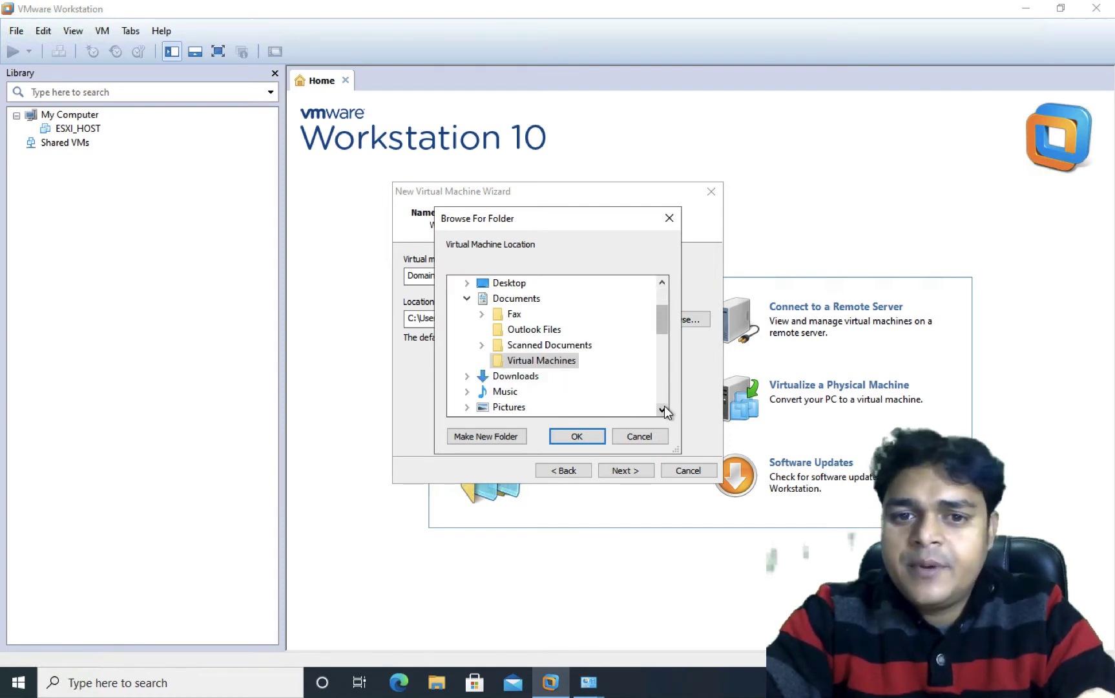
double_click(663, 410)
left_click(663, 410)
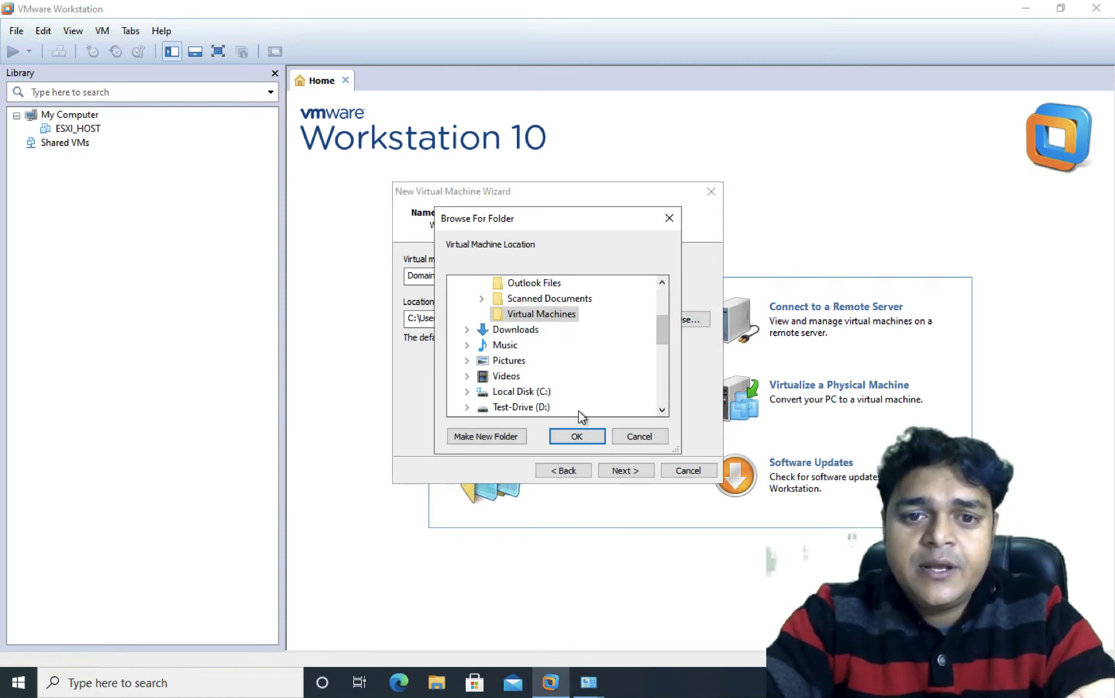
left_click(662, 410)
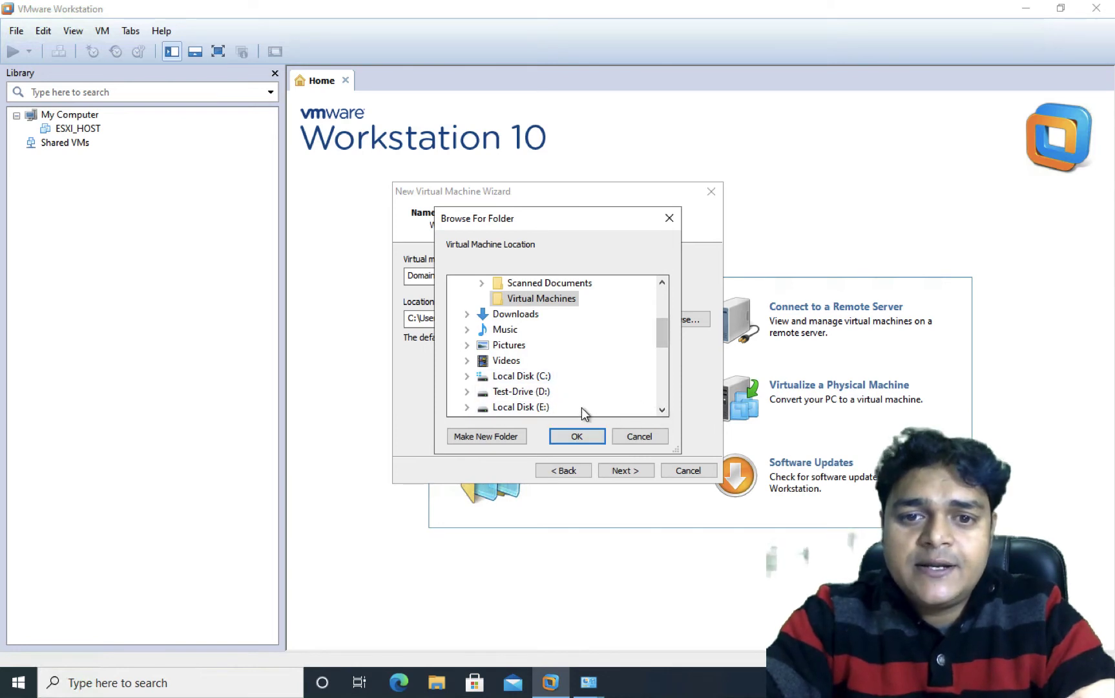
left_click(530, 408)
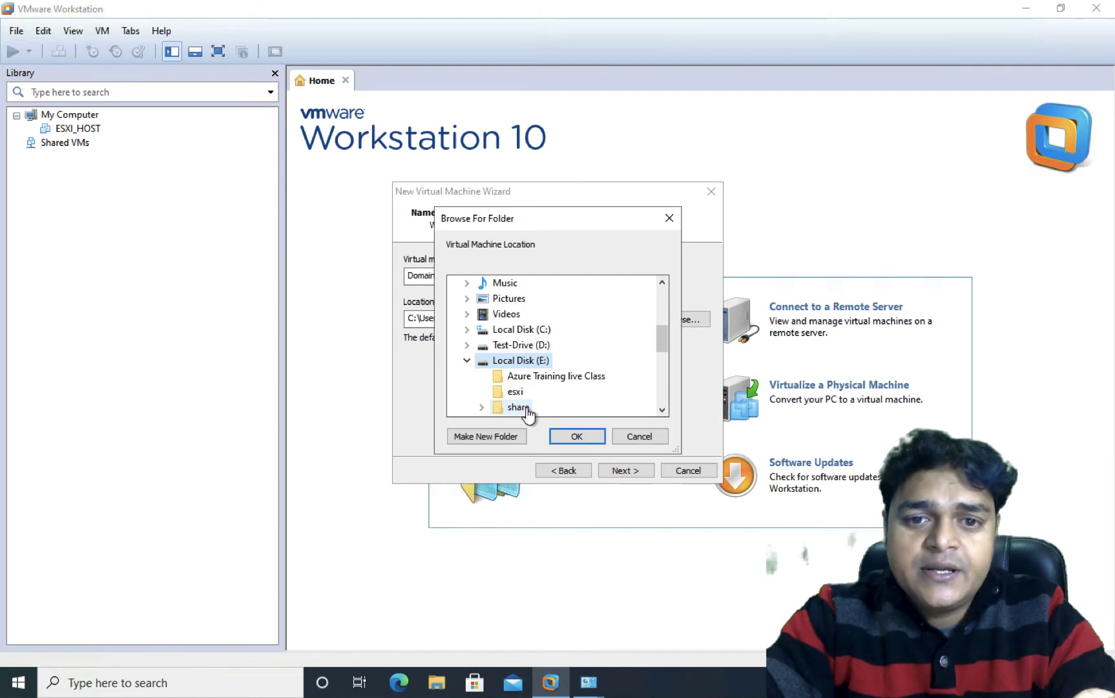
left_click(490, 437)
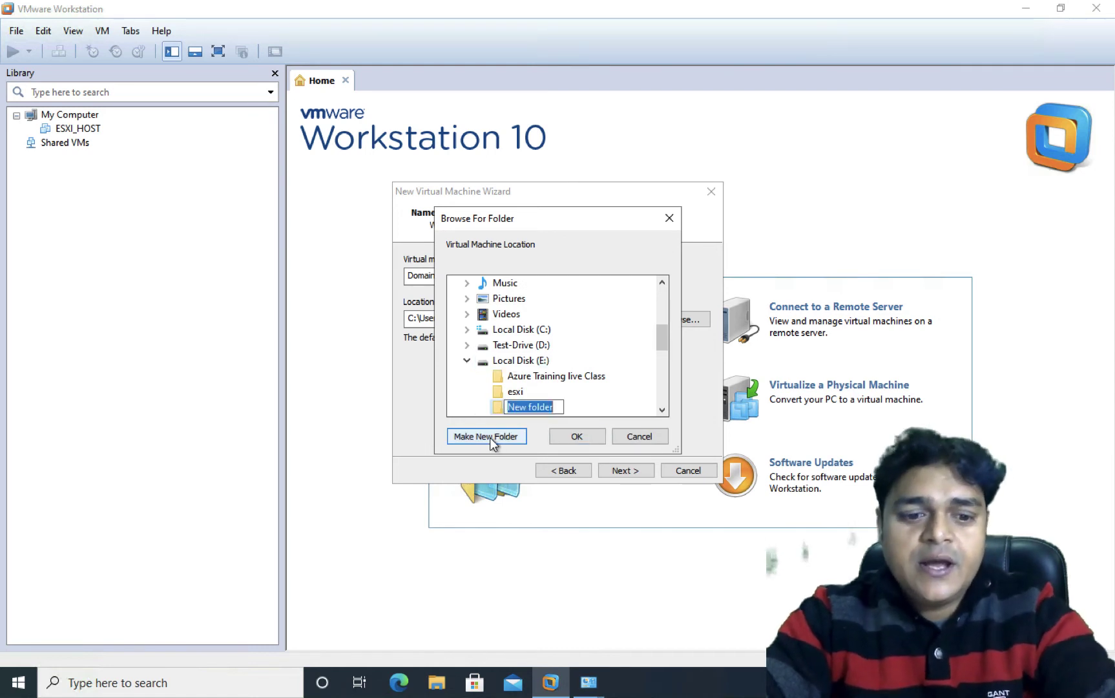
type("Domain")
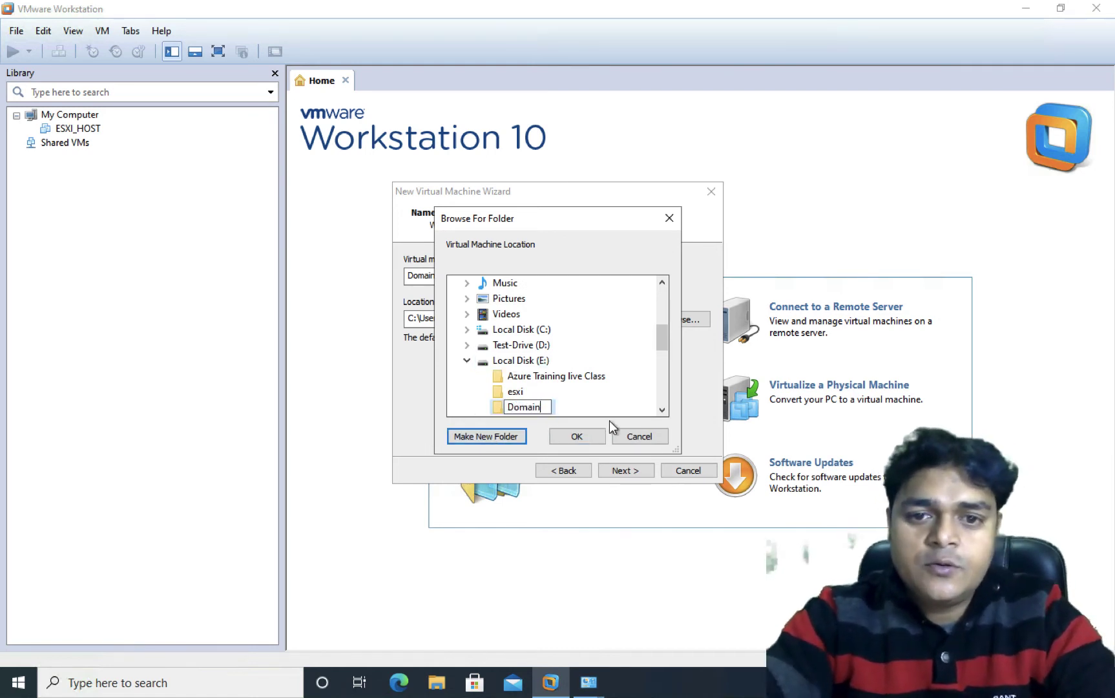
key("Return")
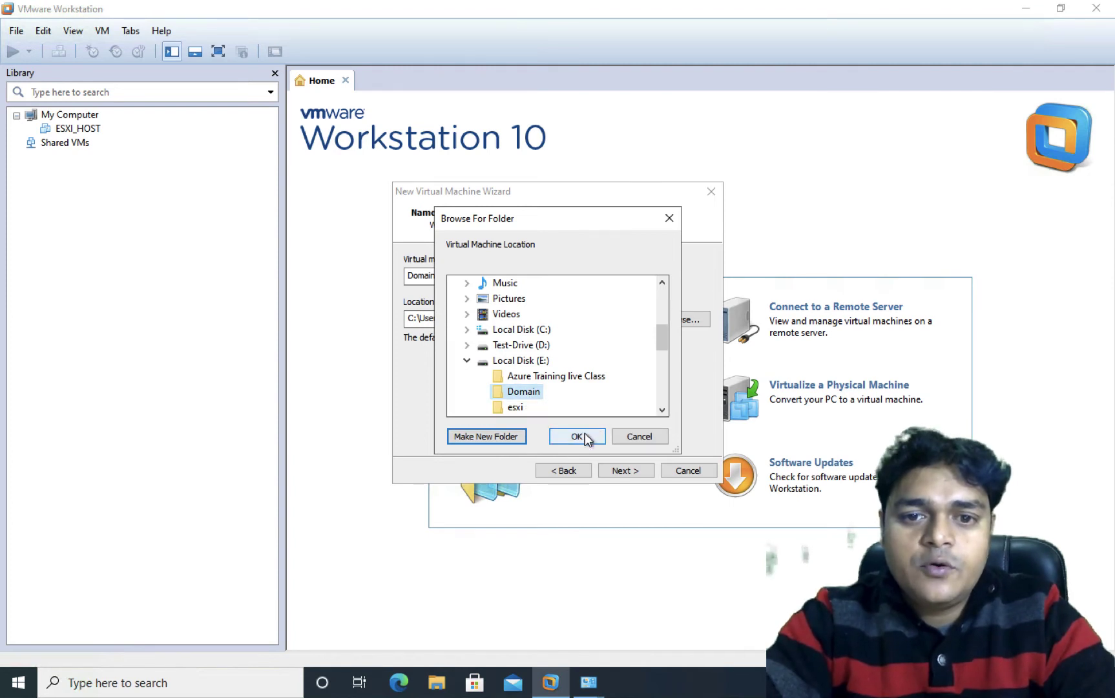
left_click(585, 434)
Step: Change the maximum disk size from 60 GB to 40 GB and proceed to Ready to Create
left_click(629, 472)
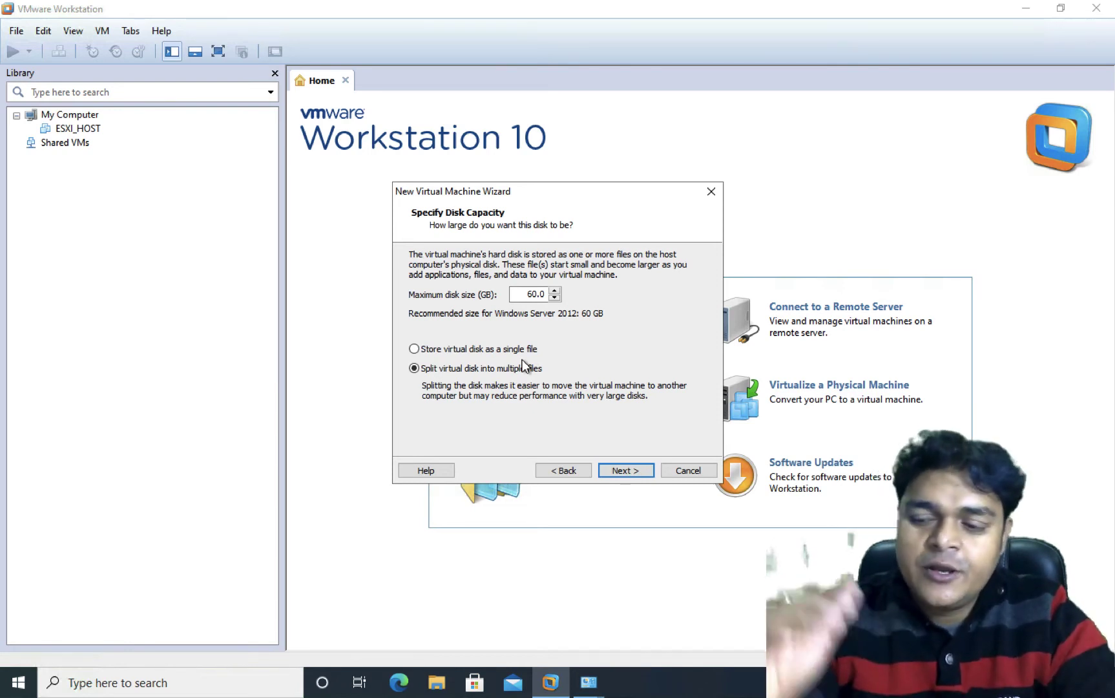
left_click(537, 294)
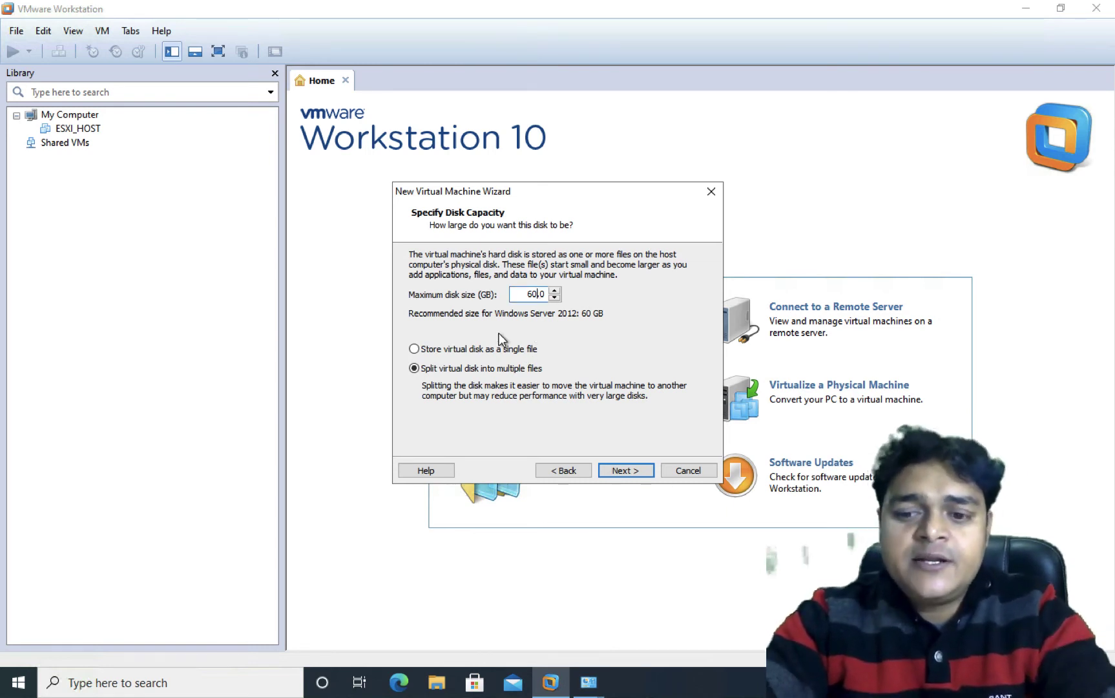
key("BackSpace")
key("BackSpace")
type("40")
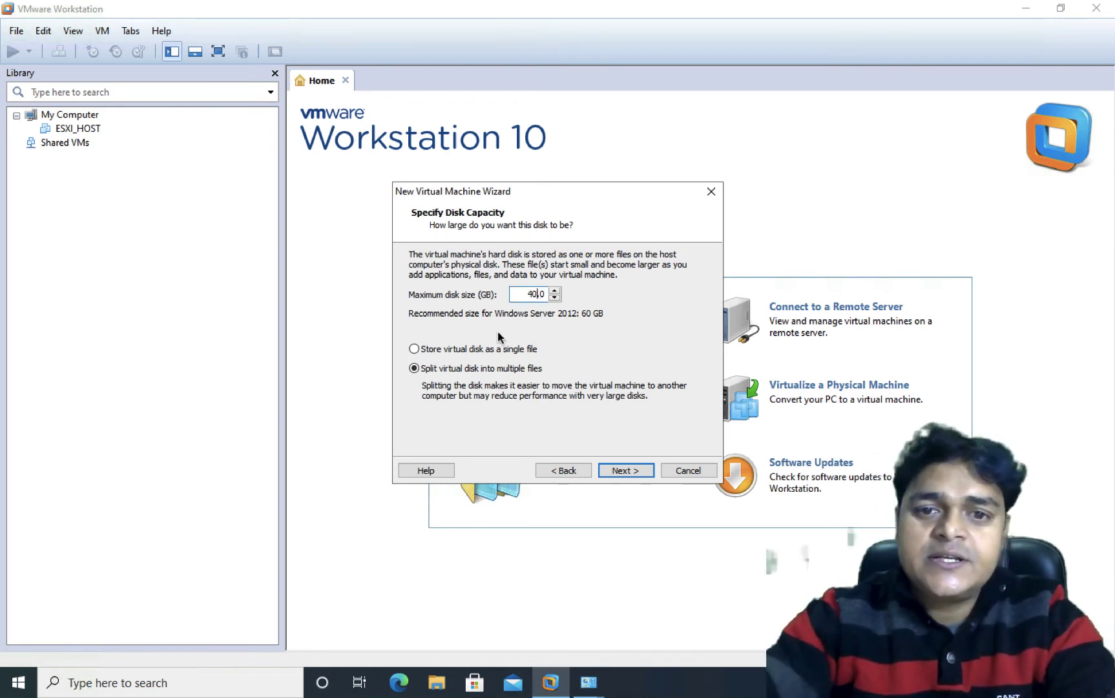
left_click(517, 297)
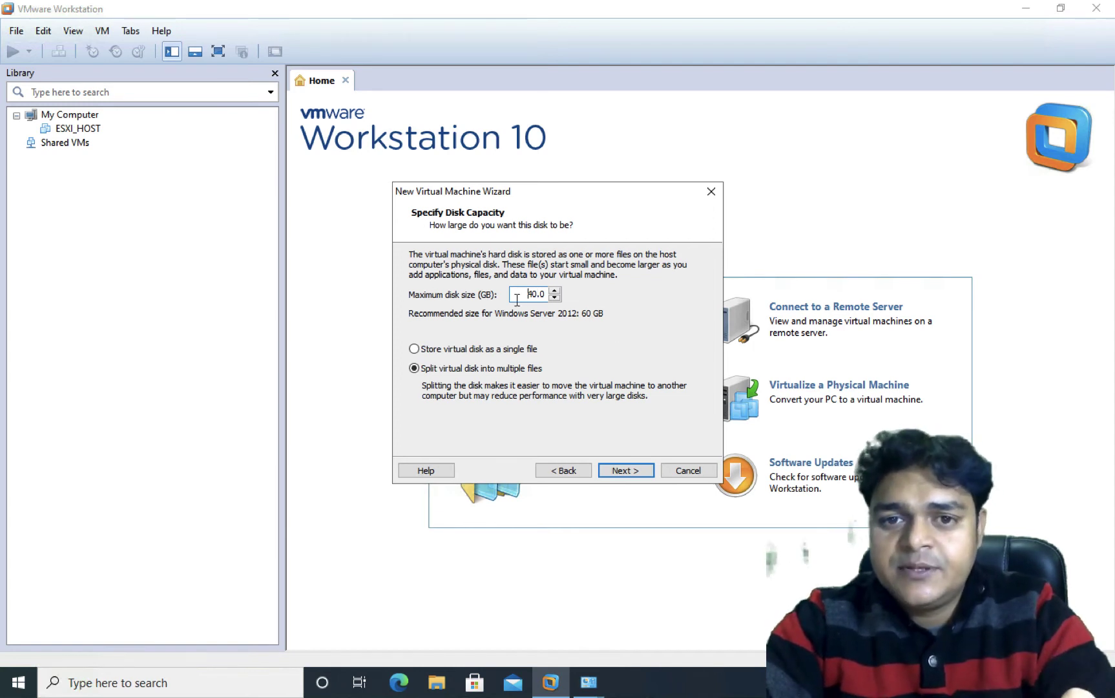
left_click(625, 470)
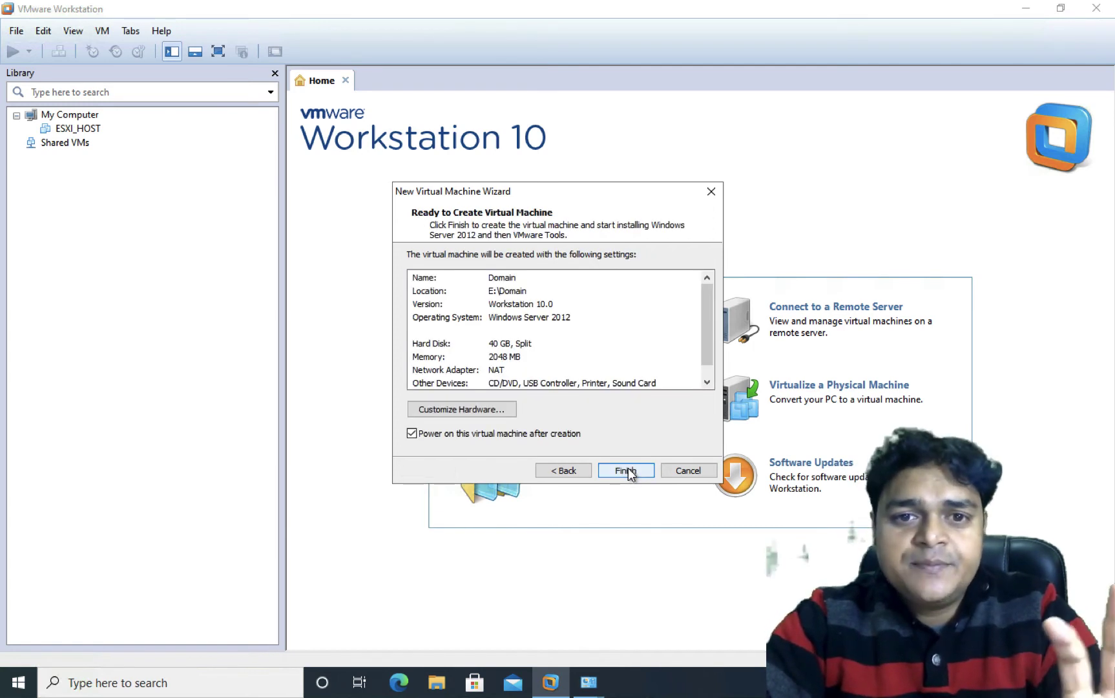
Step: Customize the hardware to 4096 MB memory, 2 processors and a Bridged network adapter
left_click(465, 409)
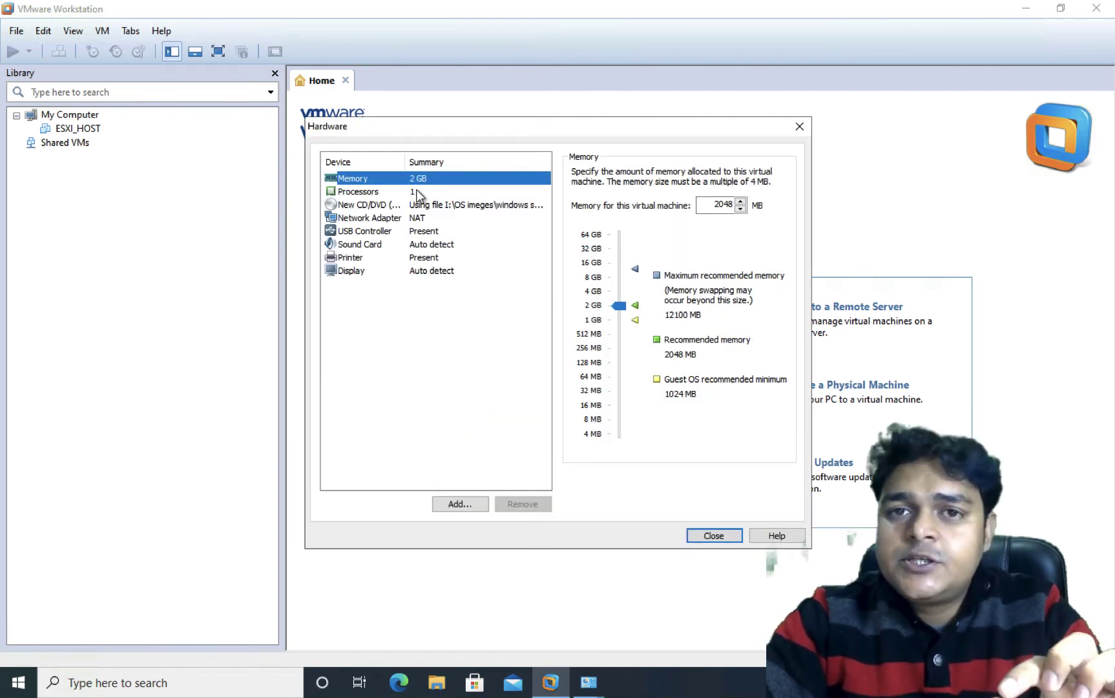
left_click(619, 296)
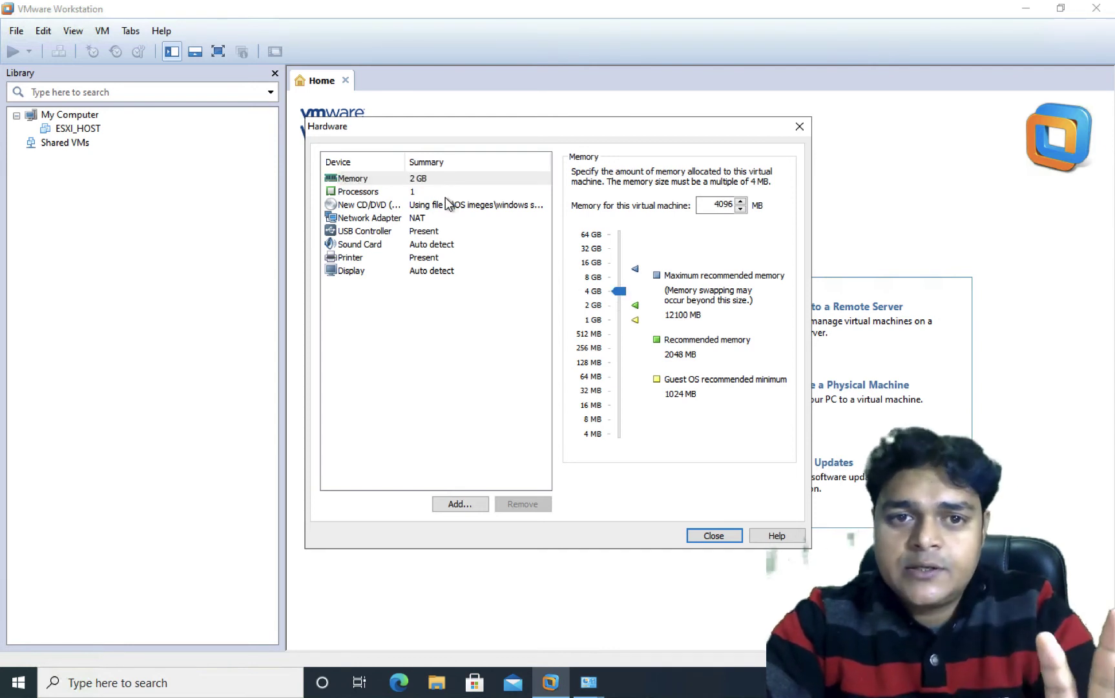
left_click(419, 192)
left_click(698, 175)
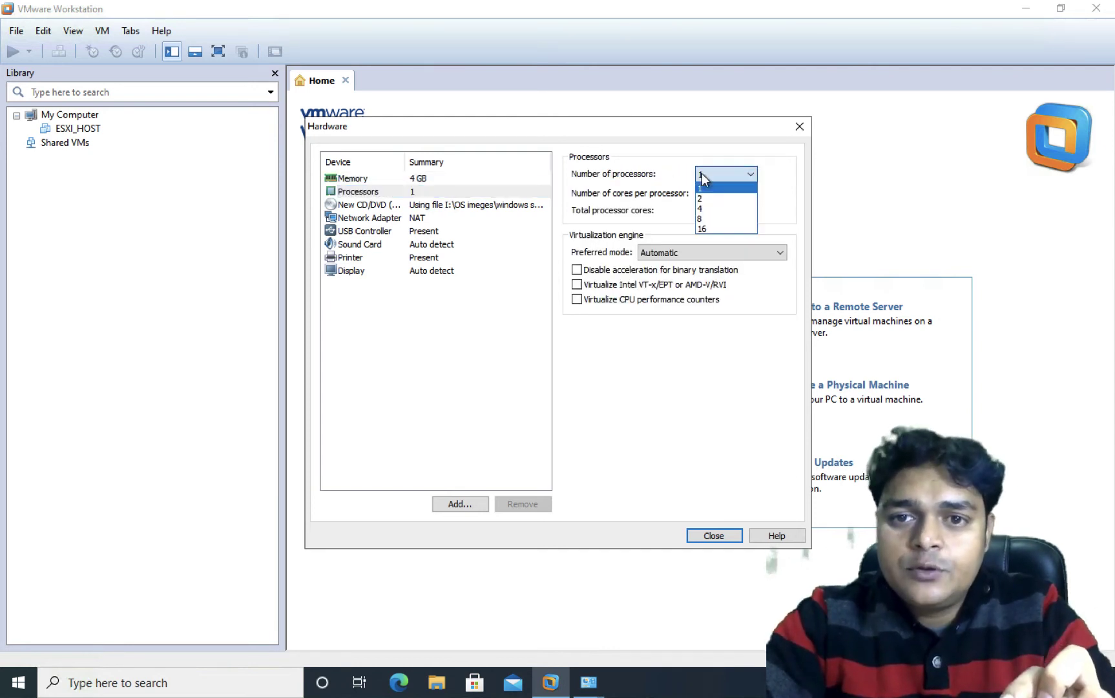
left_click(705, 197)
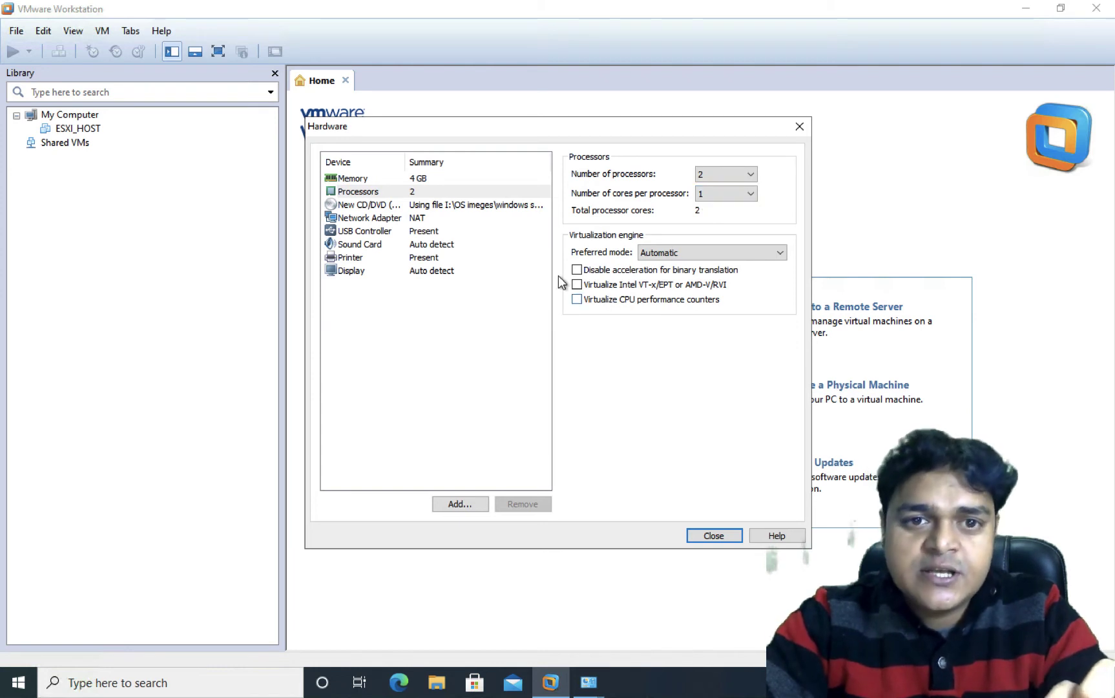
left_click(405, 221)
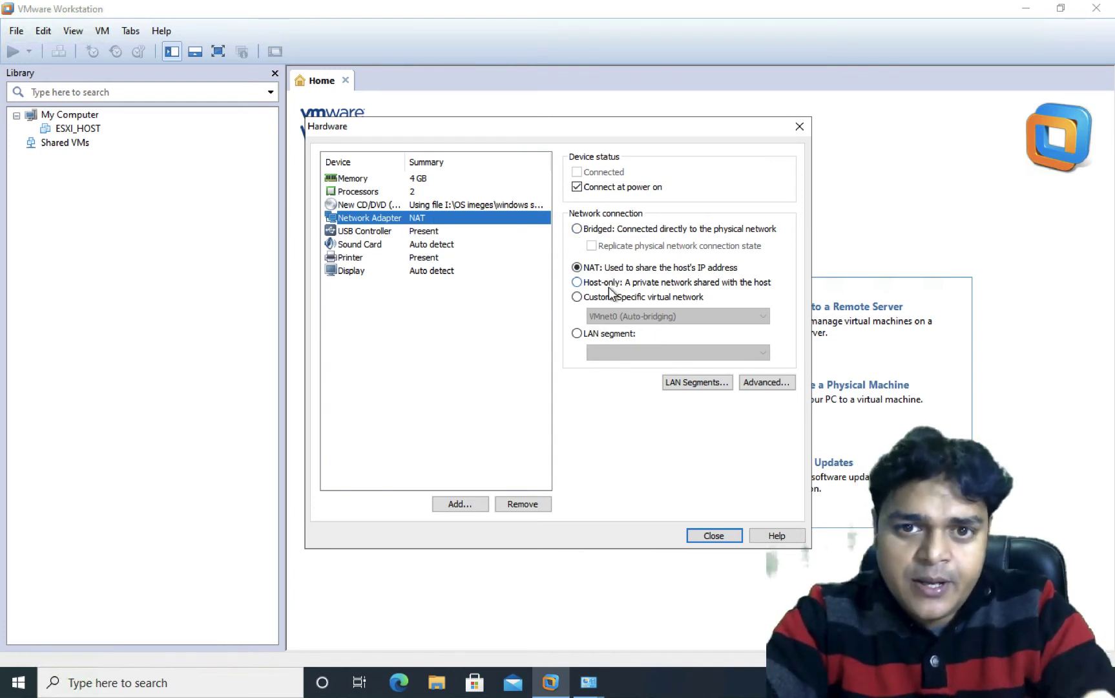
left_click(580, 230)
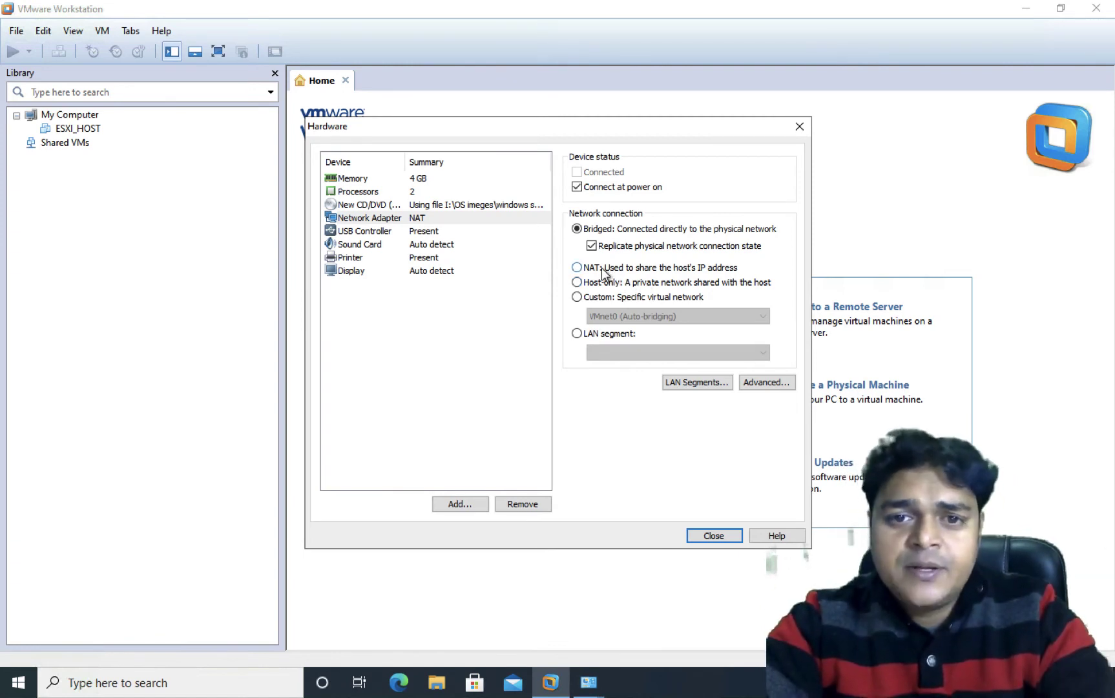
left_click(713, 535)
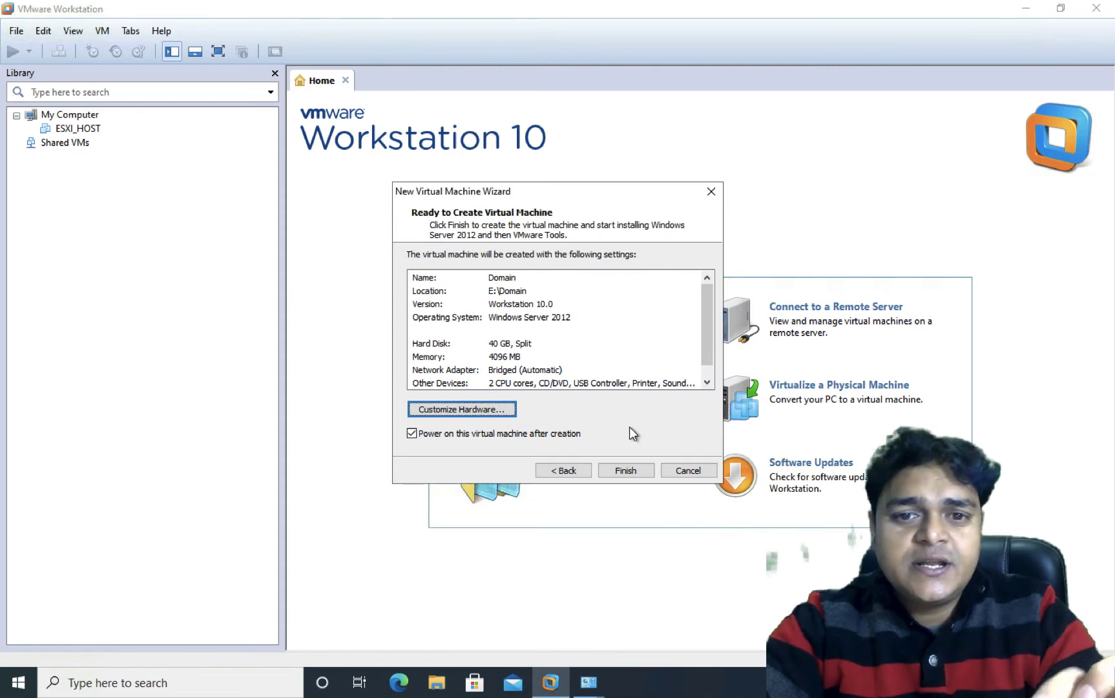
Step: Finish the wizard so the Domain VM powers on, and dismiss the Easy Install notice
left_click(626, 471)
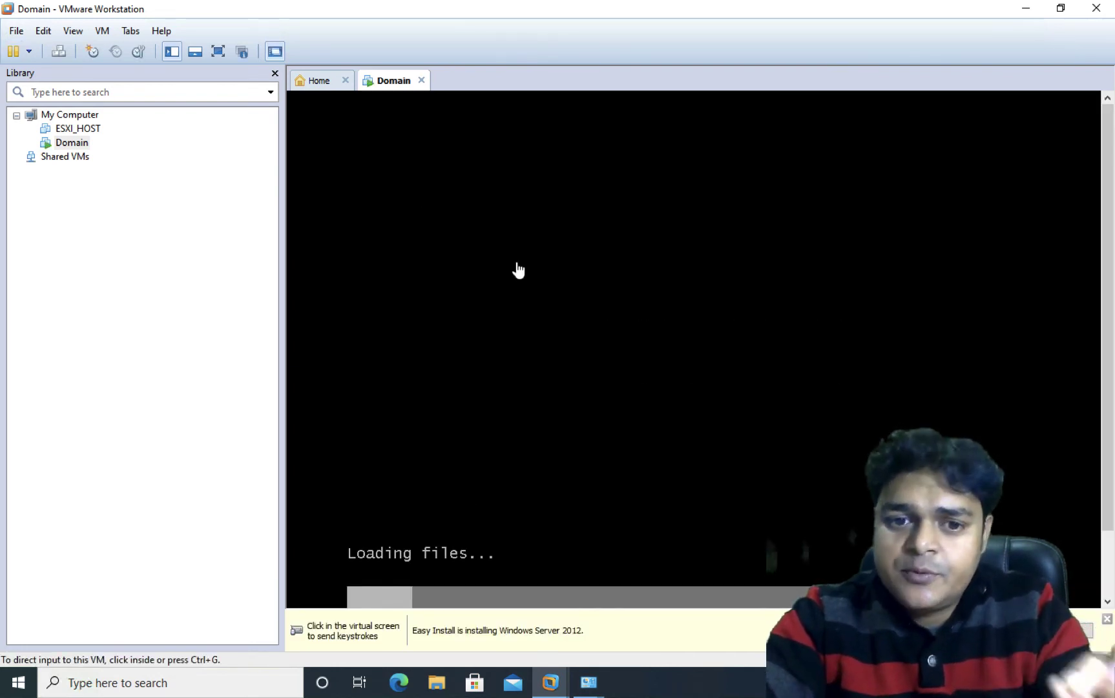
left_click(1107, 619)
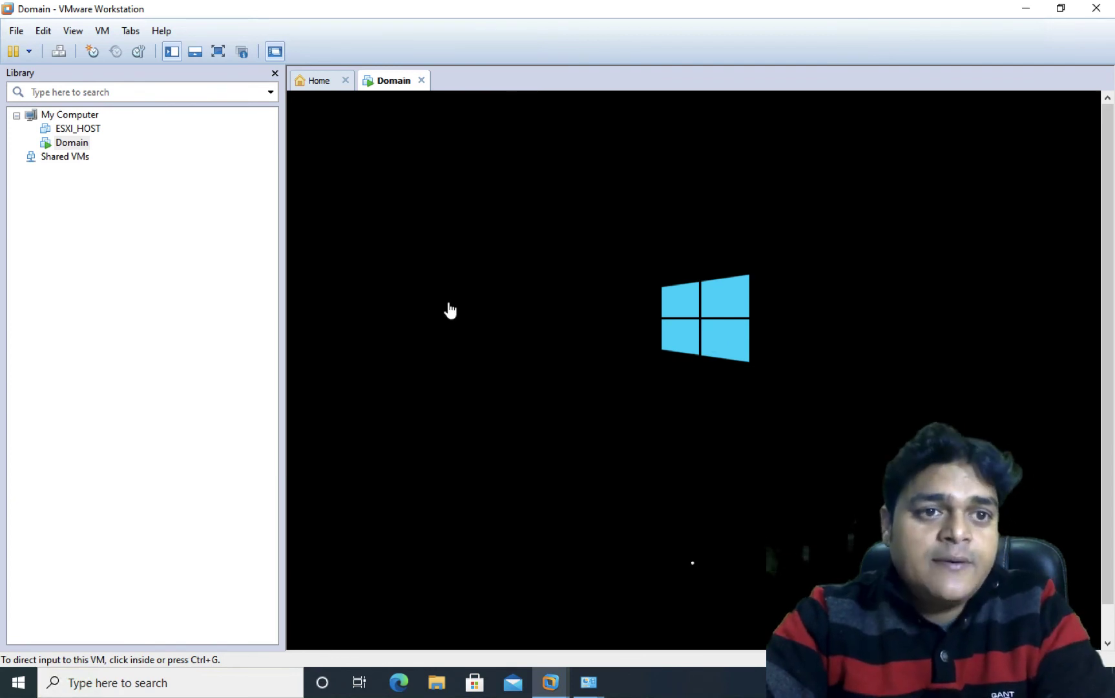
left_click(16, 31)
Step: Start a Typical new VM from the win7 Ultimate crack.iso image and continue to Easy Install
left_click(57, 51)
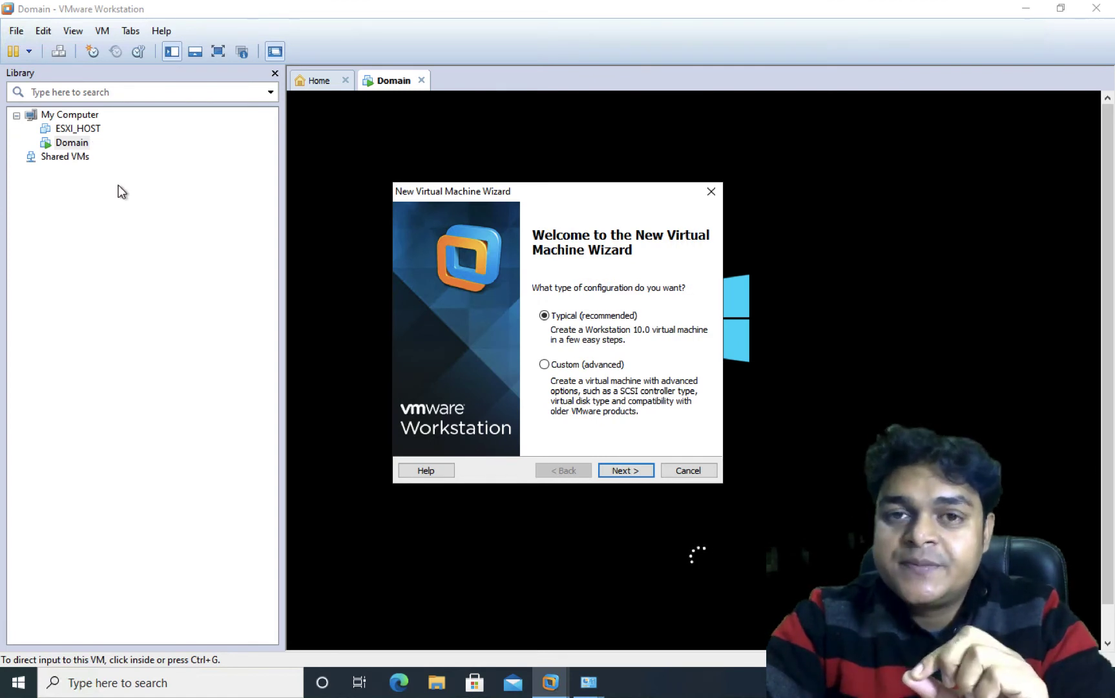
left_click(625, 470)
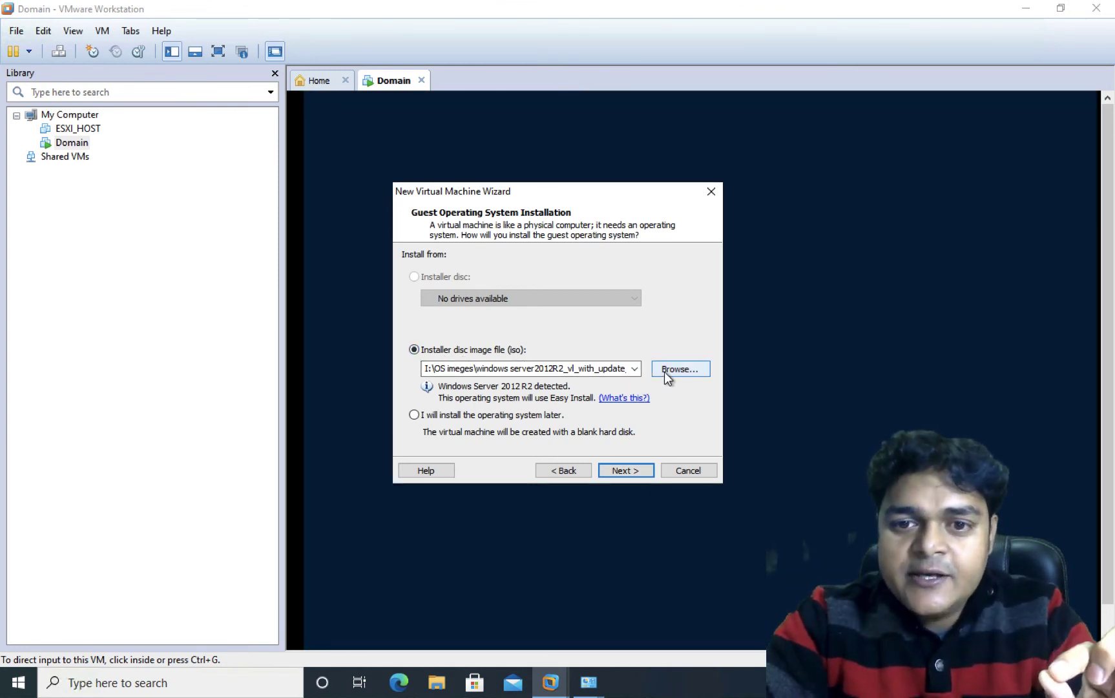
left_click(667, 370)
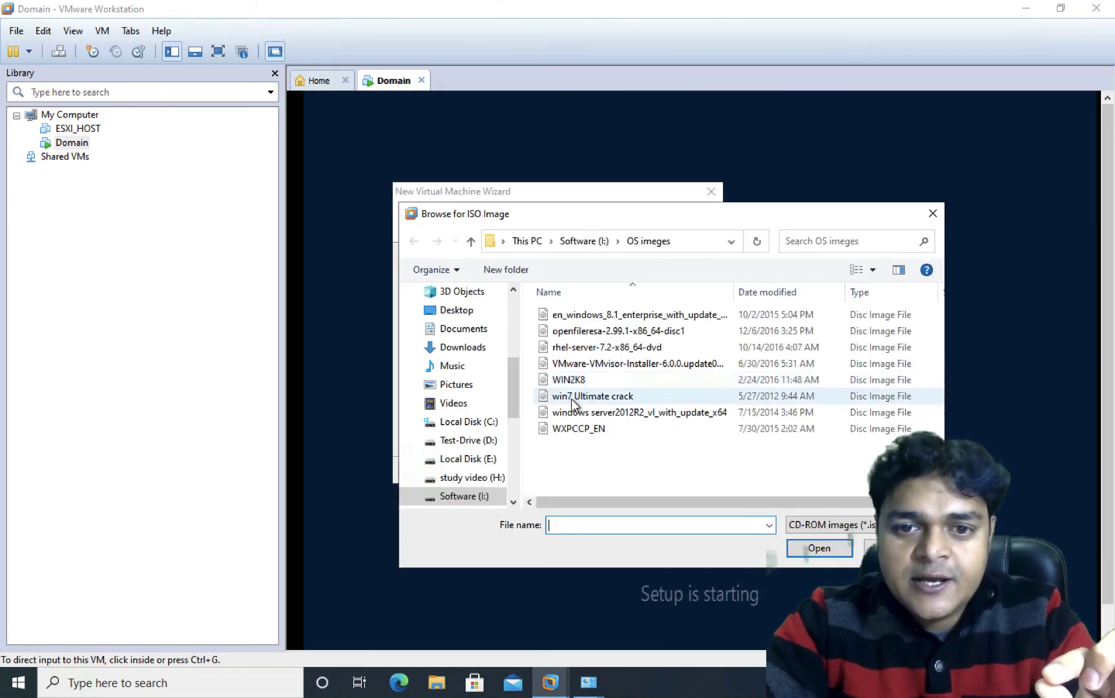
left_click(580, 395)
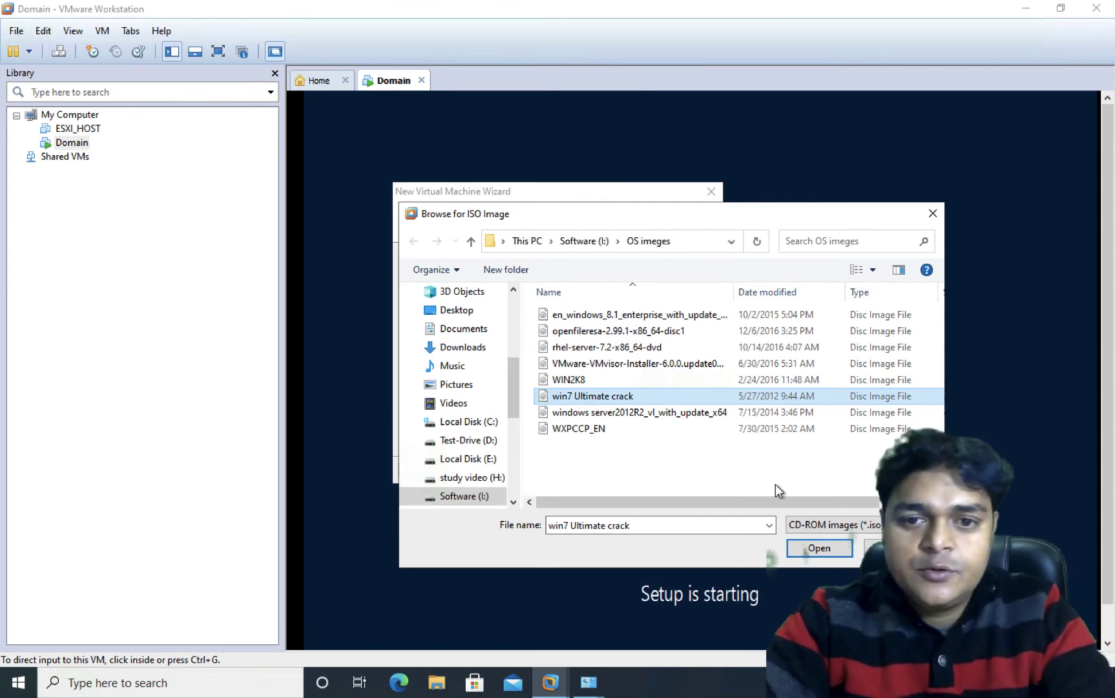
left_click(813, 544)
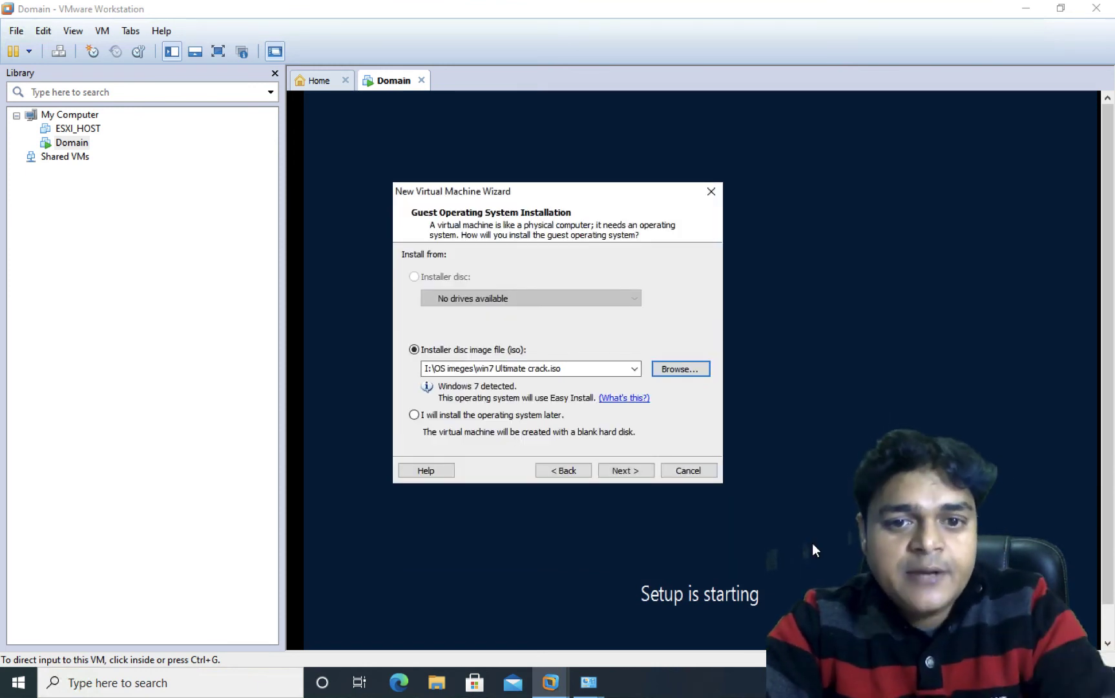
left_click(621, 472)
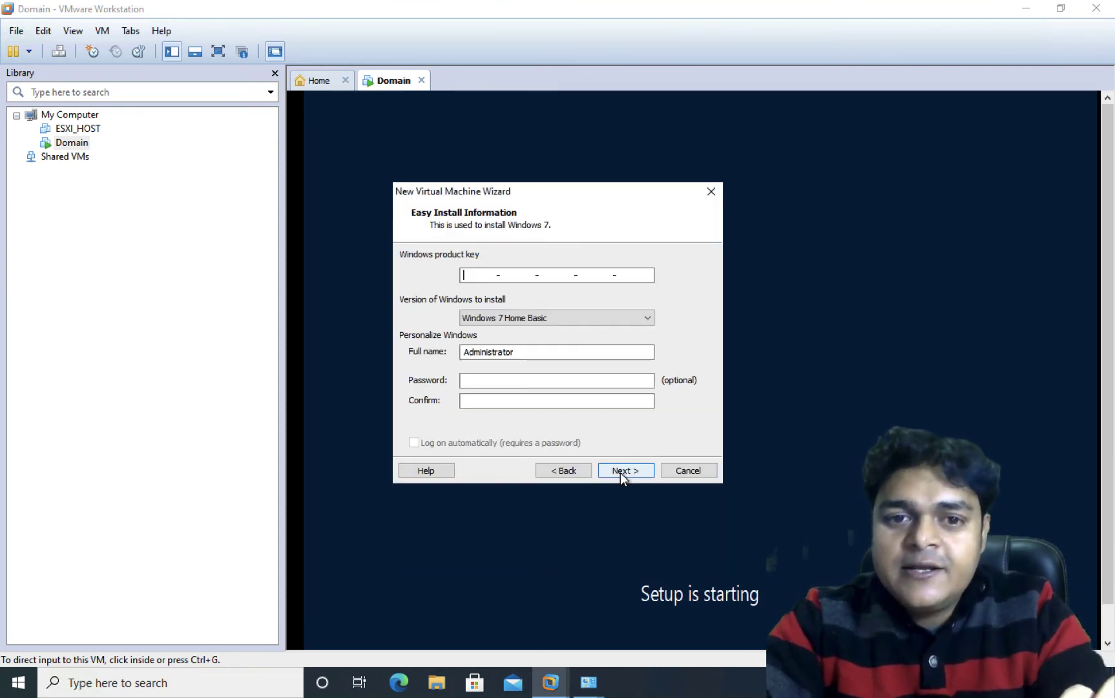
Step: Choose the Windows 7 Ultimate edition and enter and confirm the account password
left_click(548, 318)
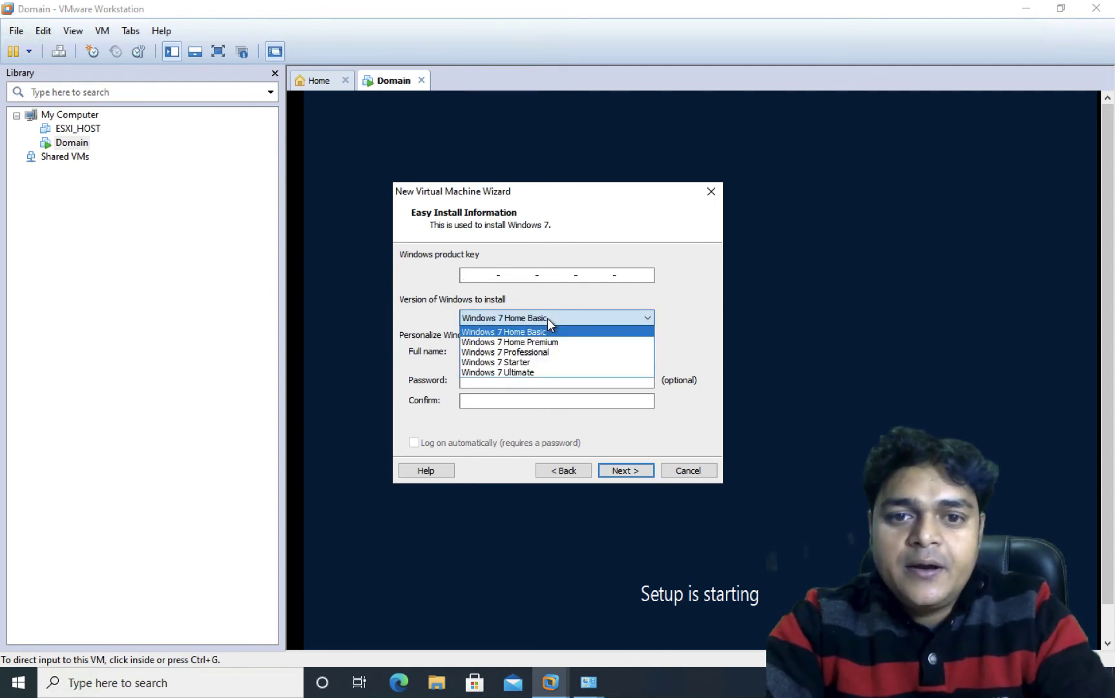
left_click(513, 374)
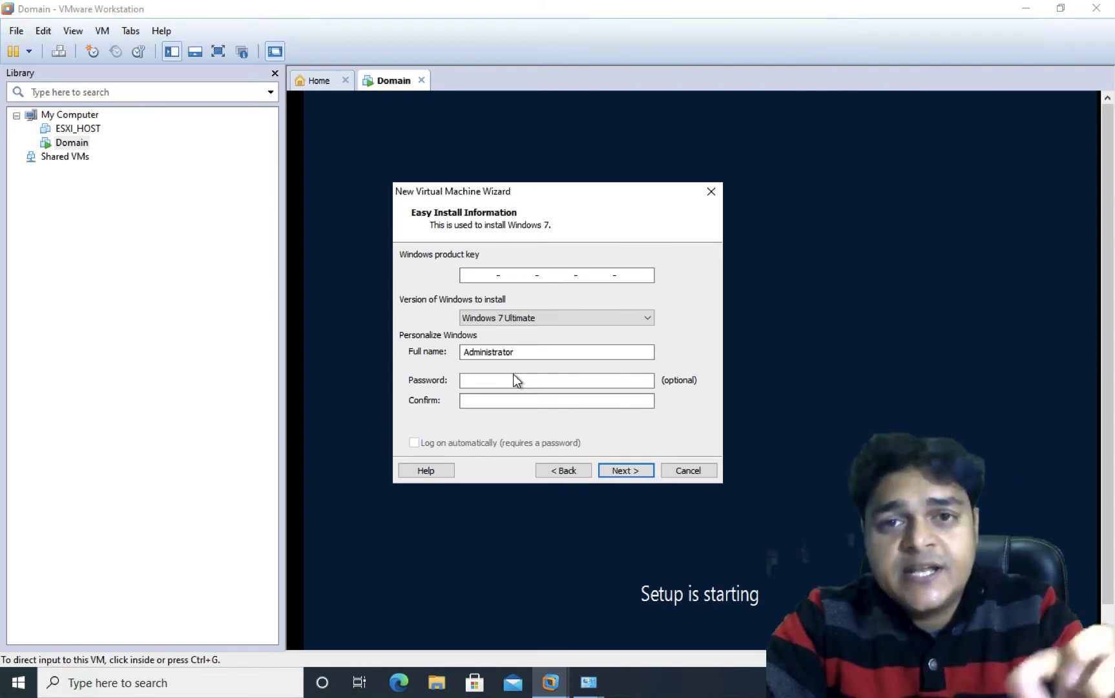
left_click(496, 381)
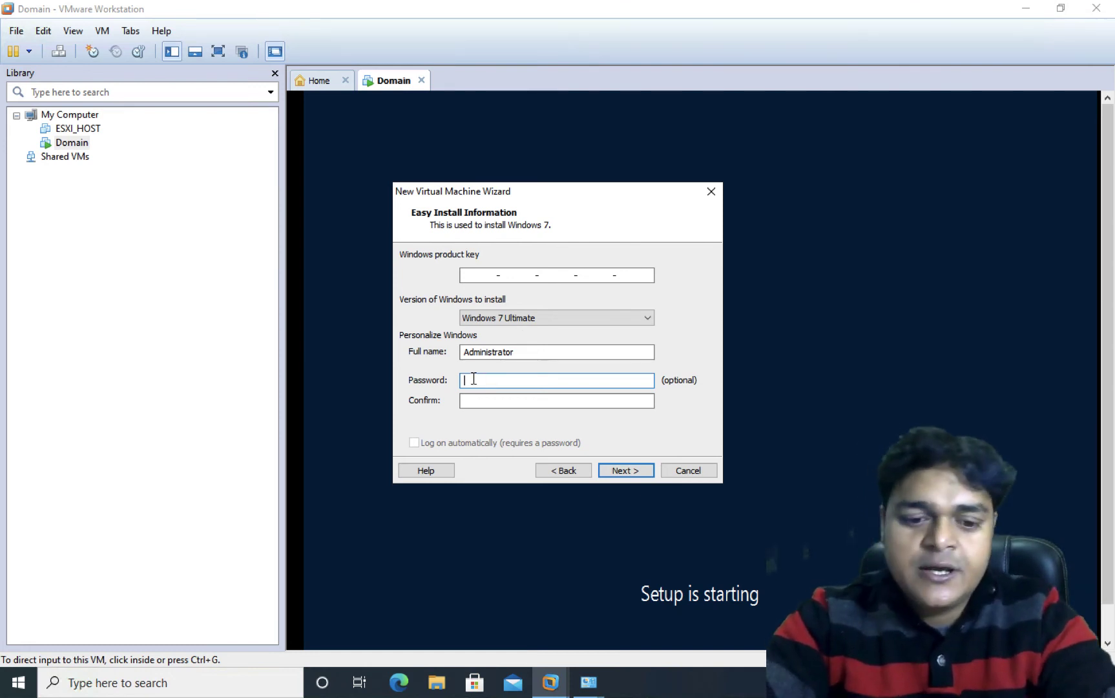
type("•••••••")
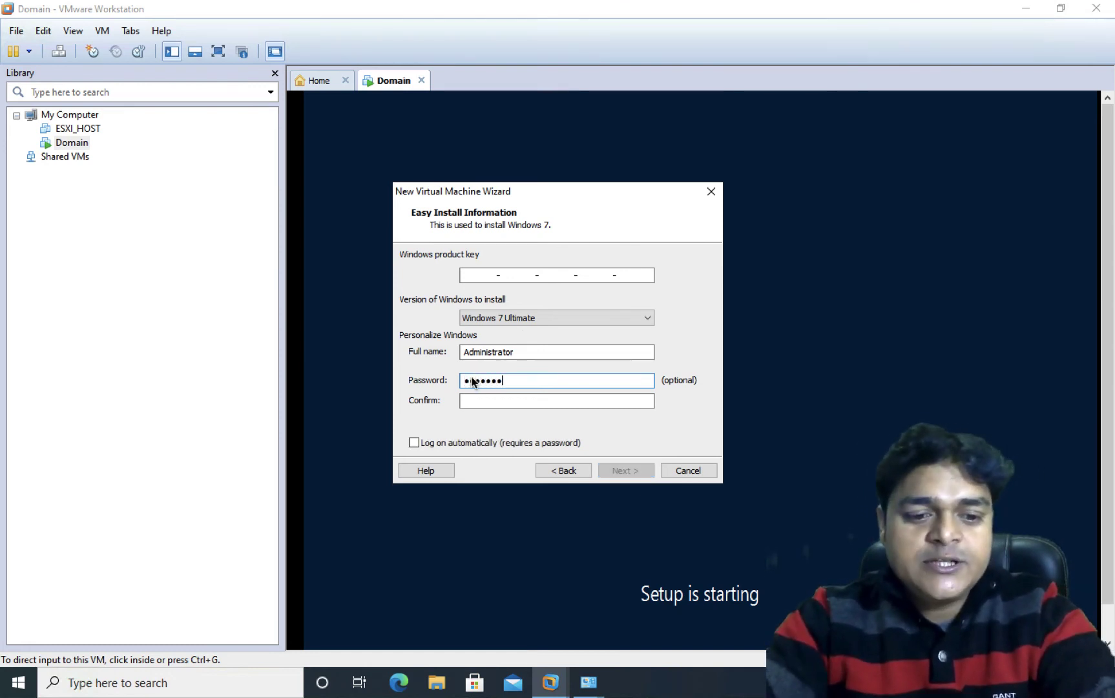
type("••")
key("Tab")
type("••")
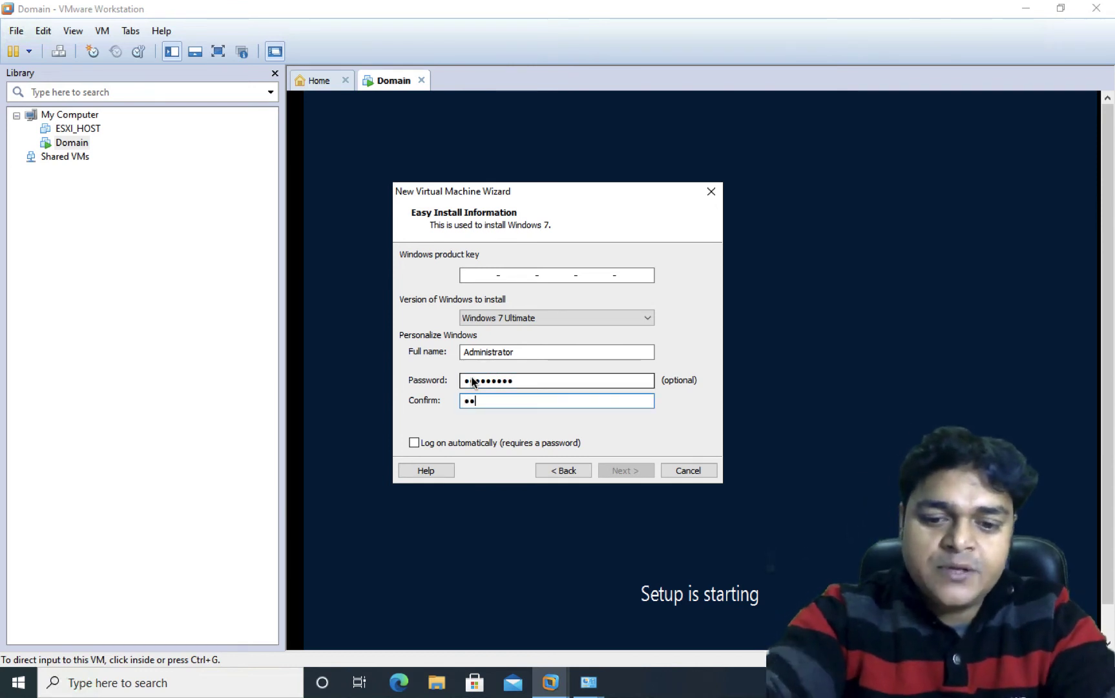
type("•••••••")
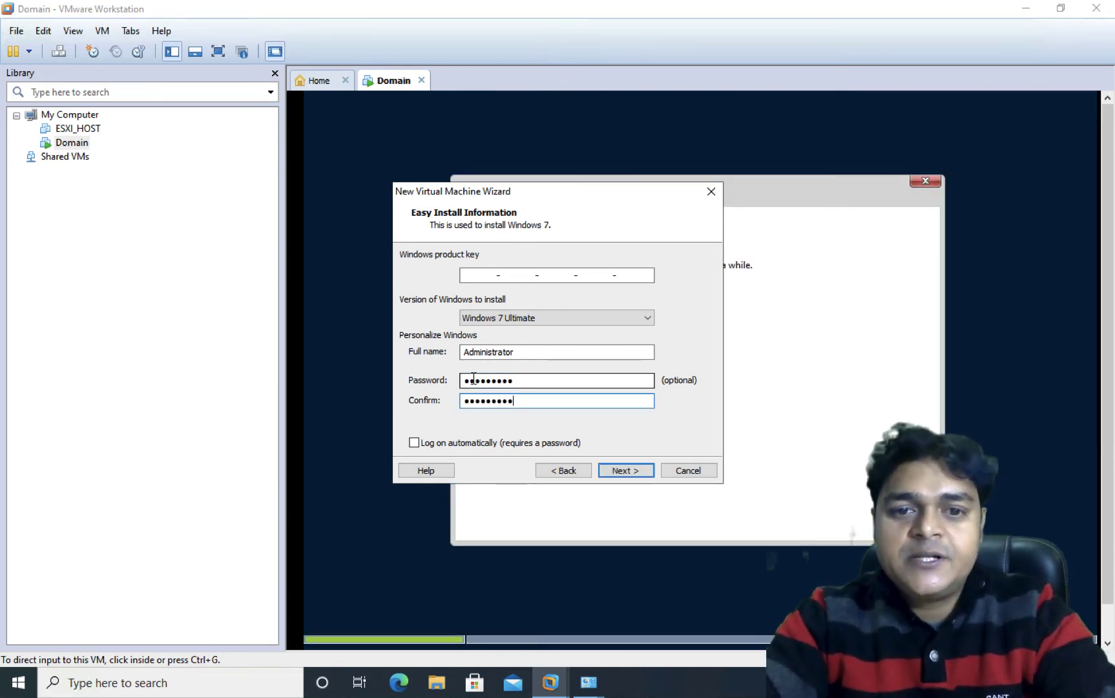
left_click(625, 468)
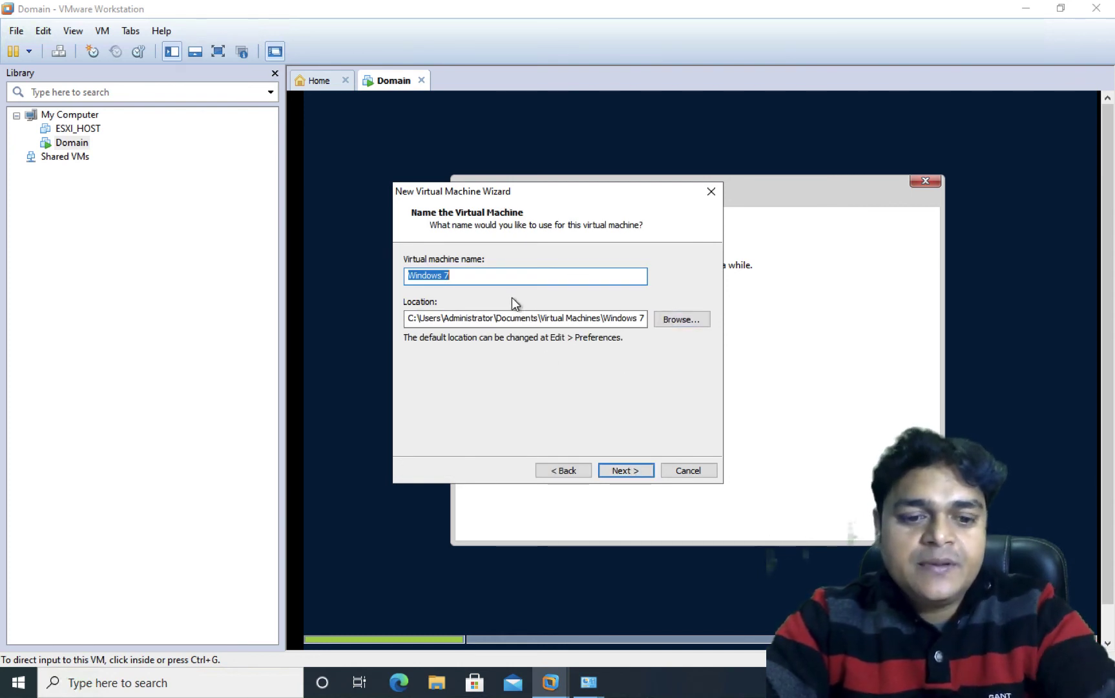
Step: Rename the VM 'Windows 7-Client', store it in a new E:\Client folder, and reach disk size
left_click(456, 278)
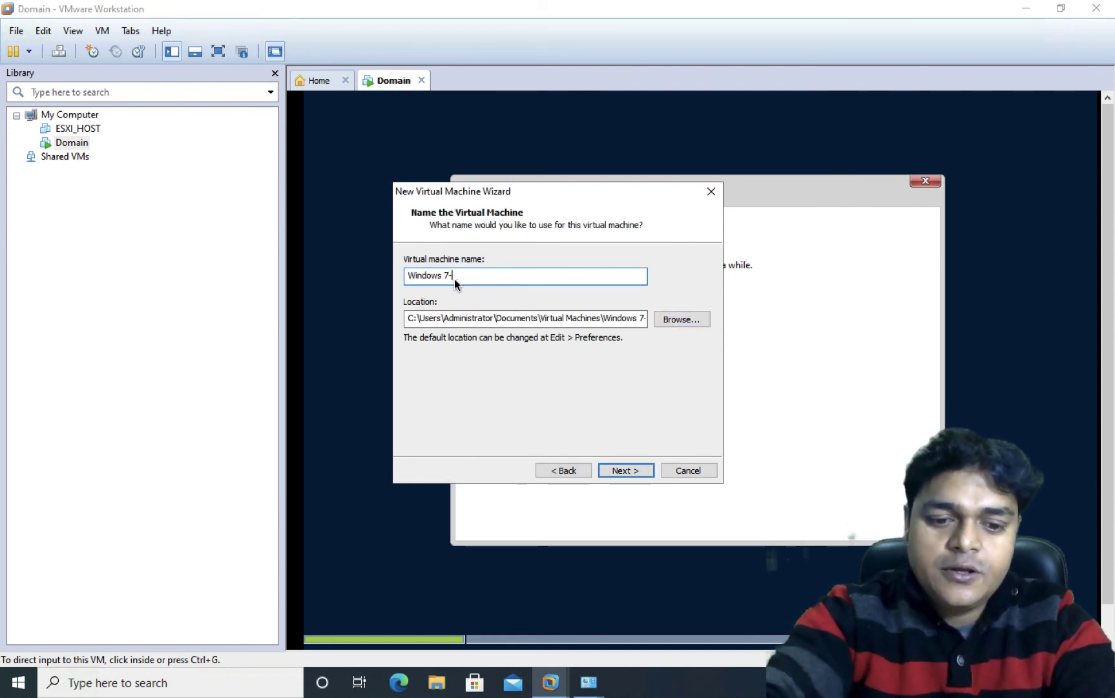
type("-Client")
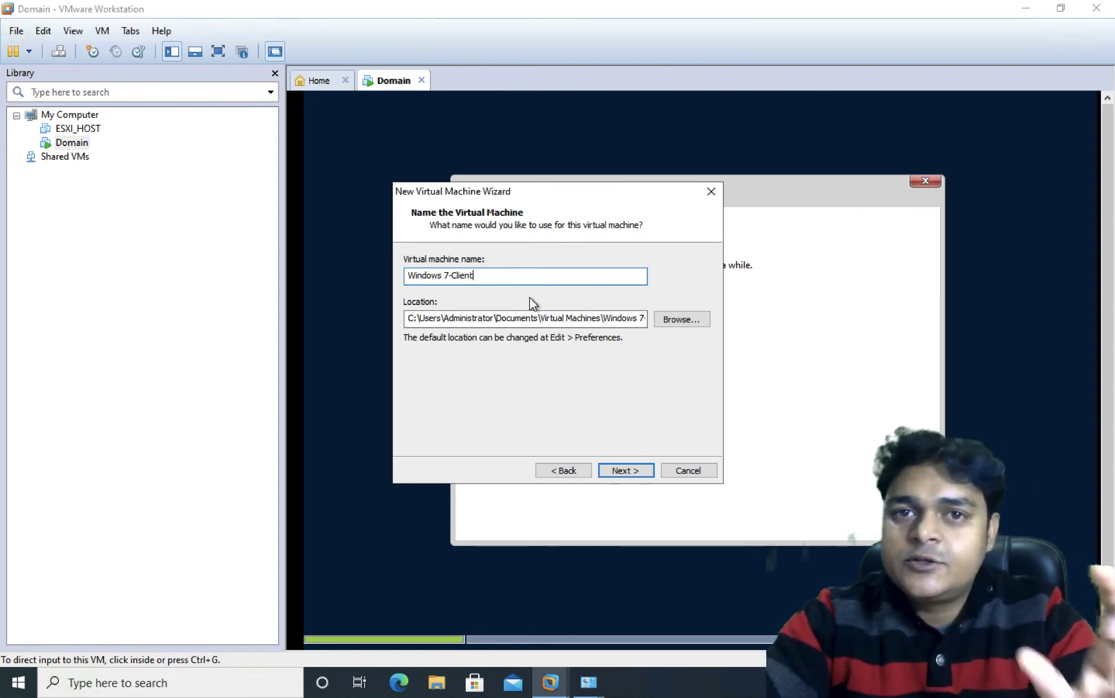
left_click(678, 321)
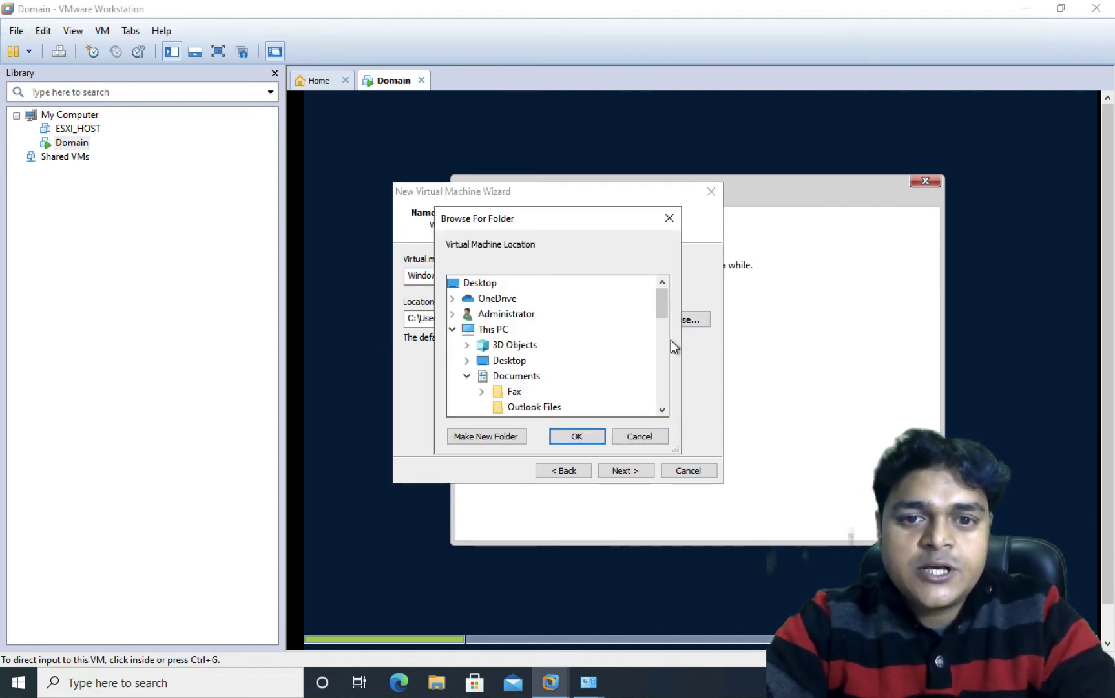
left_click_drag(664, 413, 664, 413)
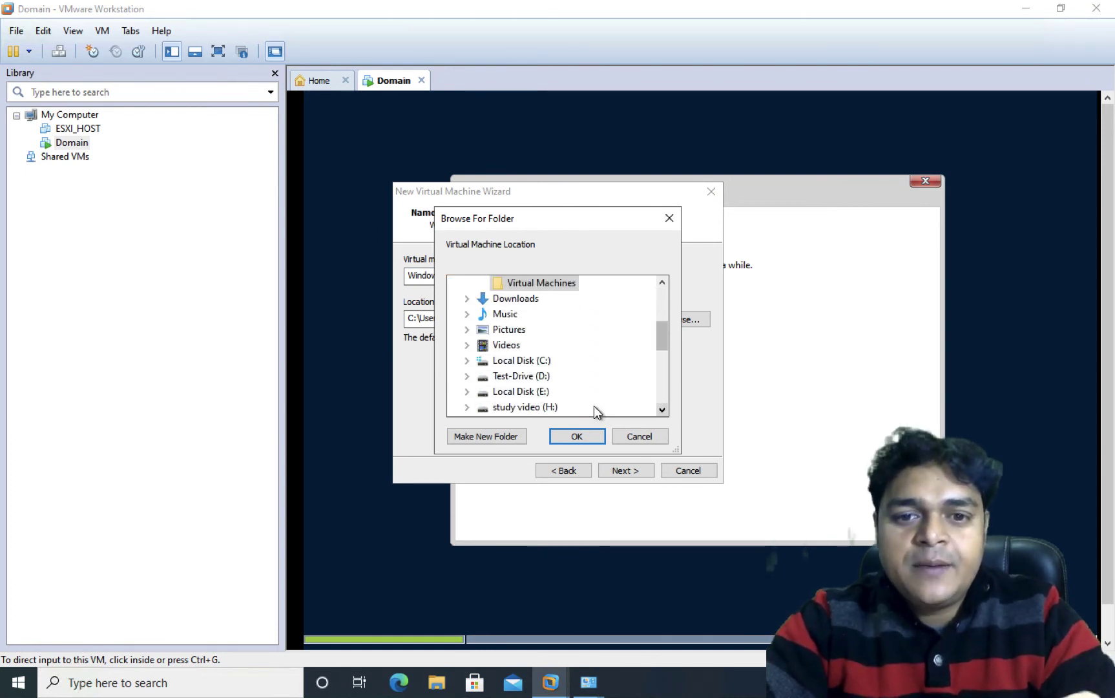
left_click(506, 392)
left_click(473, 439)
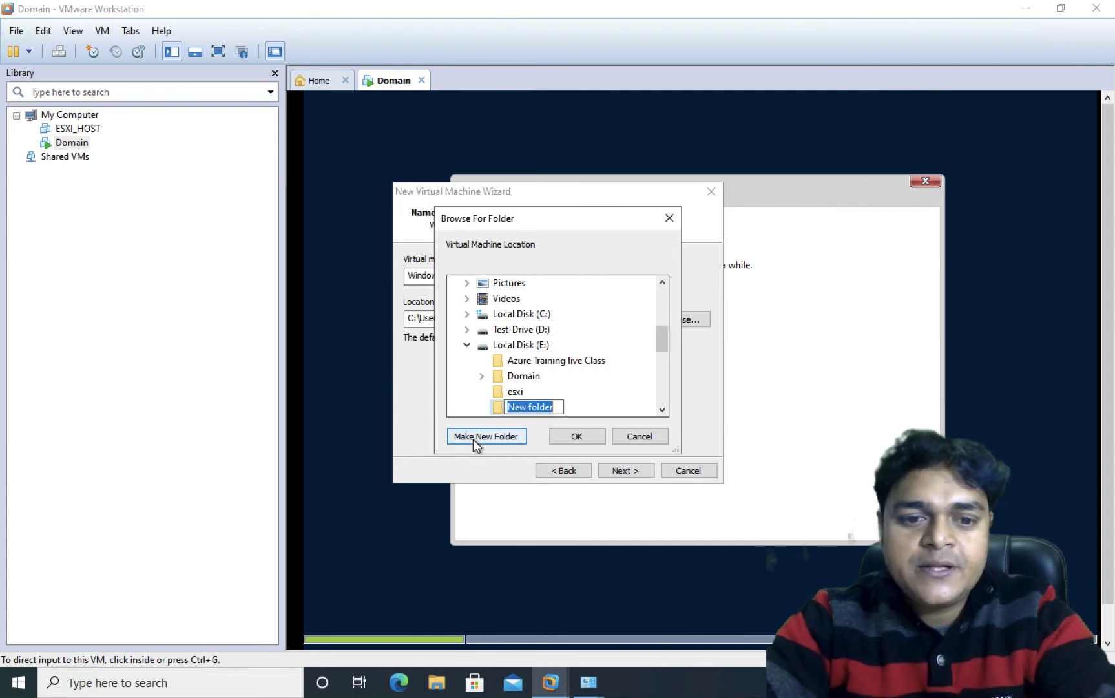
type("Client")
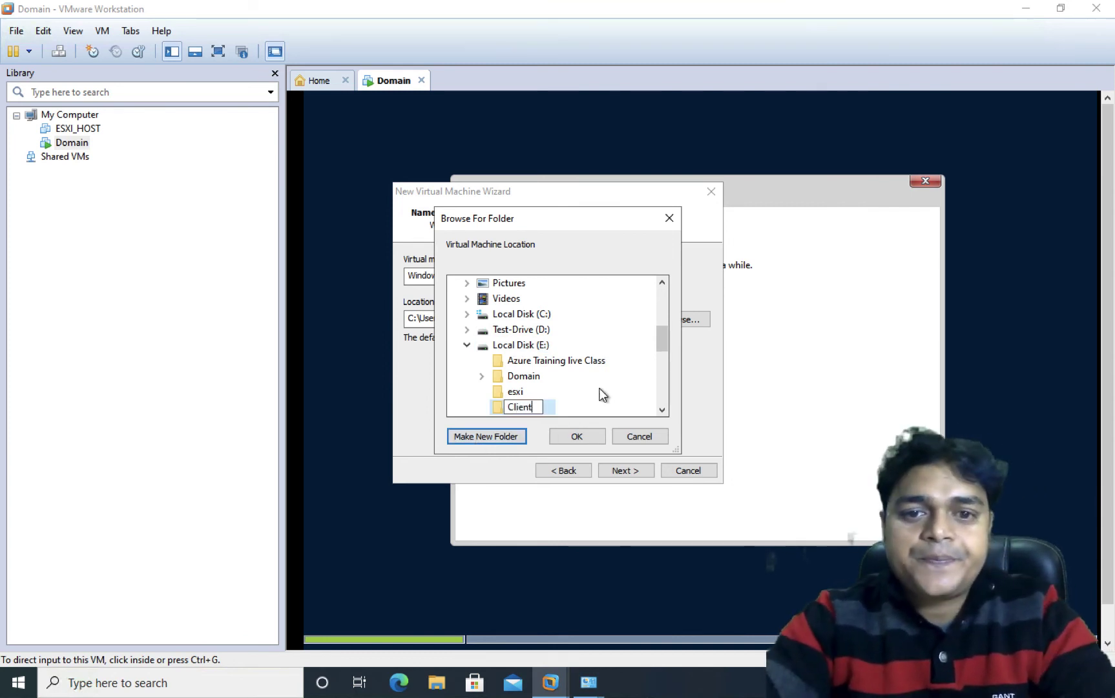
key("Return")
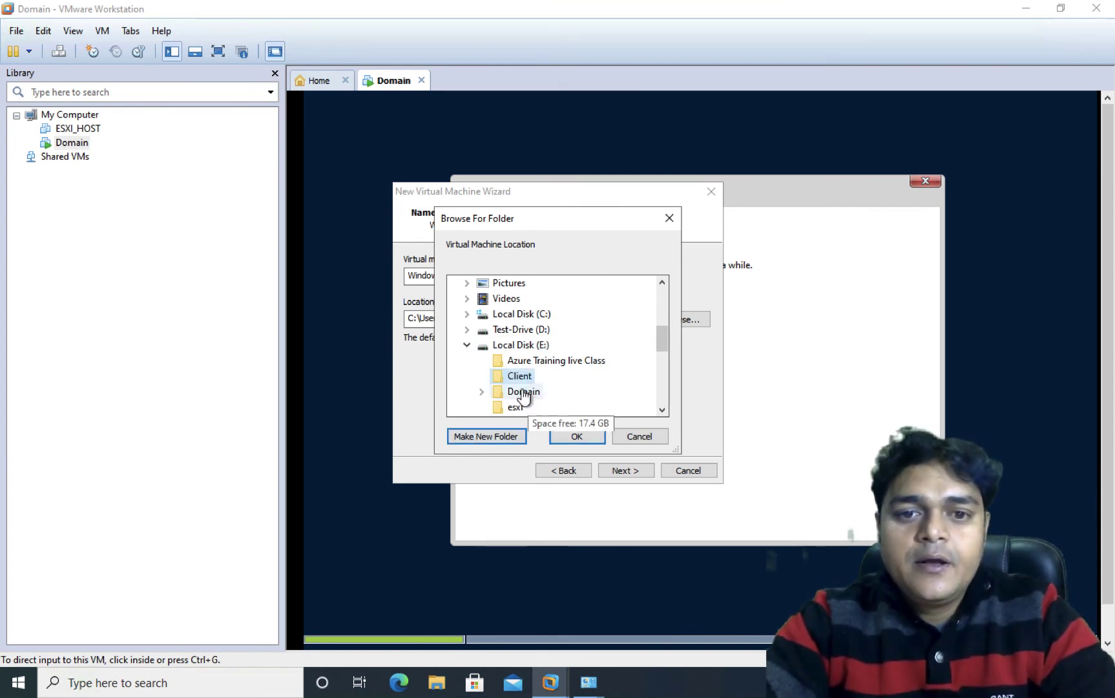
left_click(579, 438)
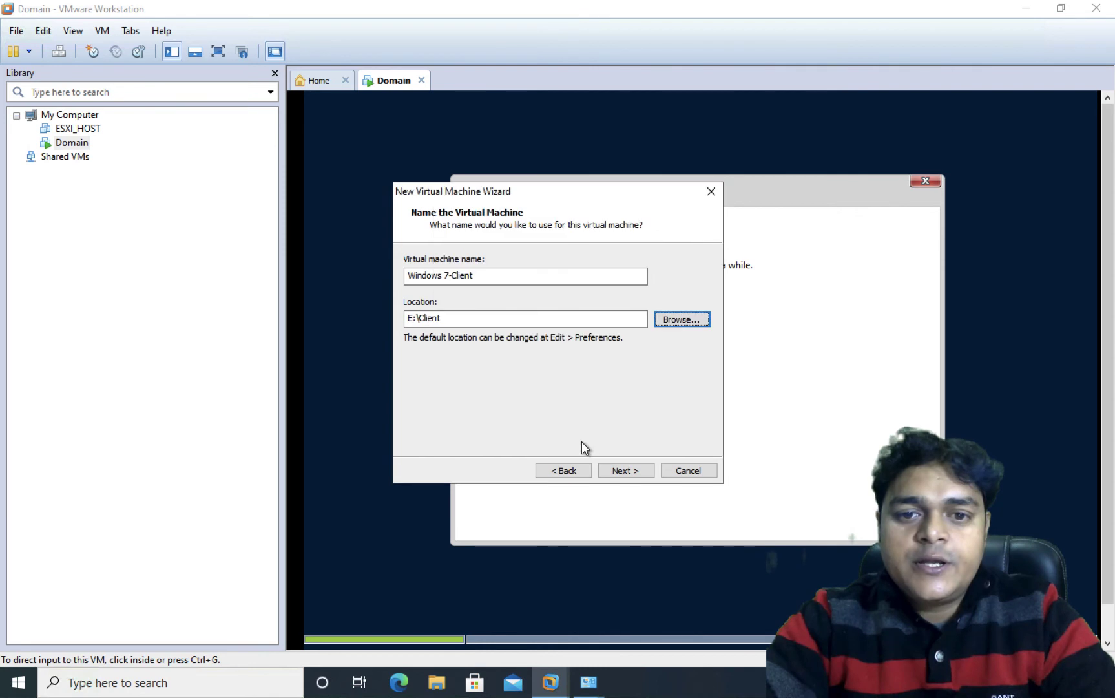
left_click(626, 470)
left_click(531, 294)
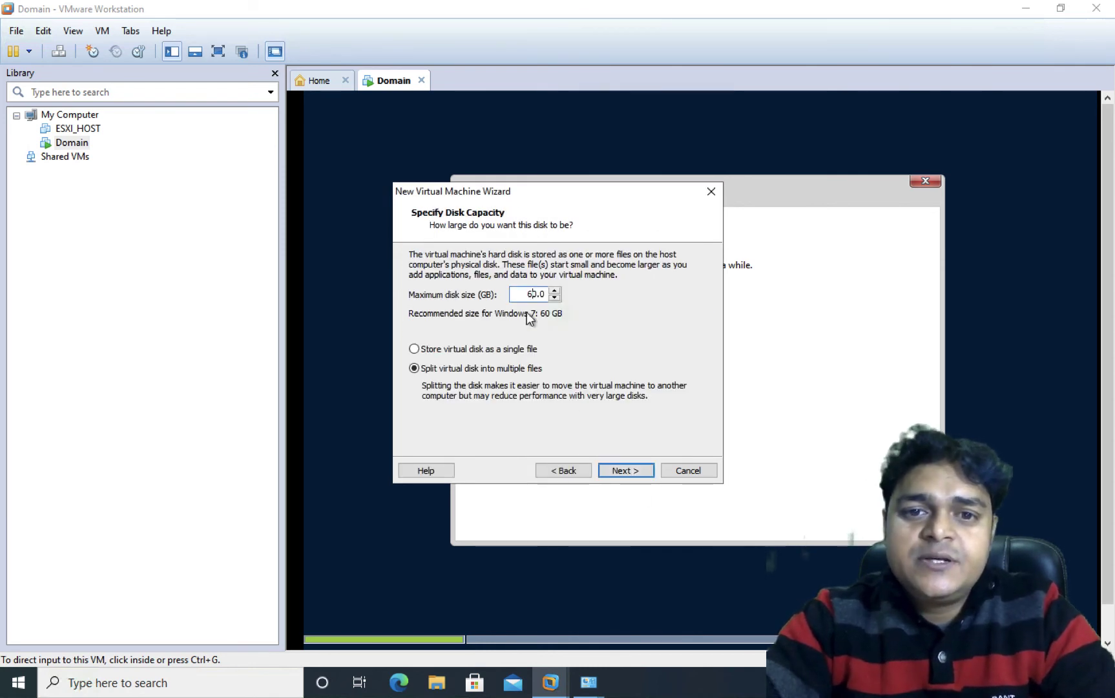
Step: Change the maximum disk size to 40 GB and continue to the settings summary
key("BackSpace")
type("4")
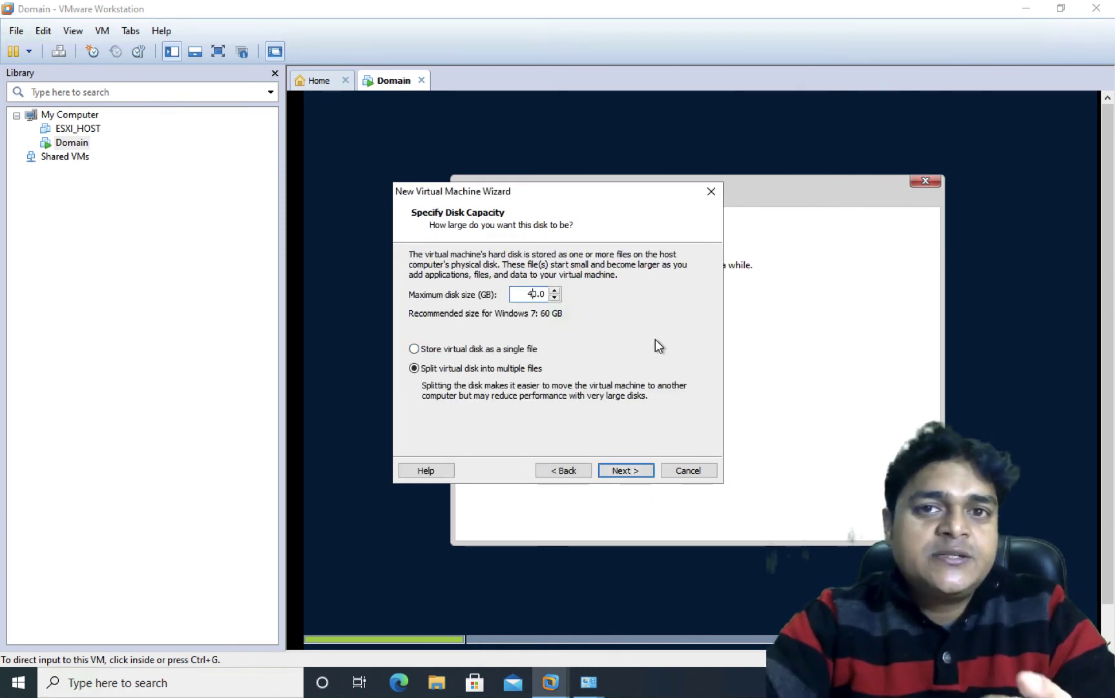
left_click(624, 471)
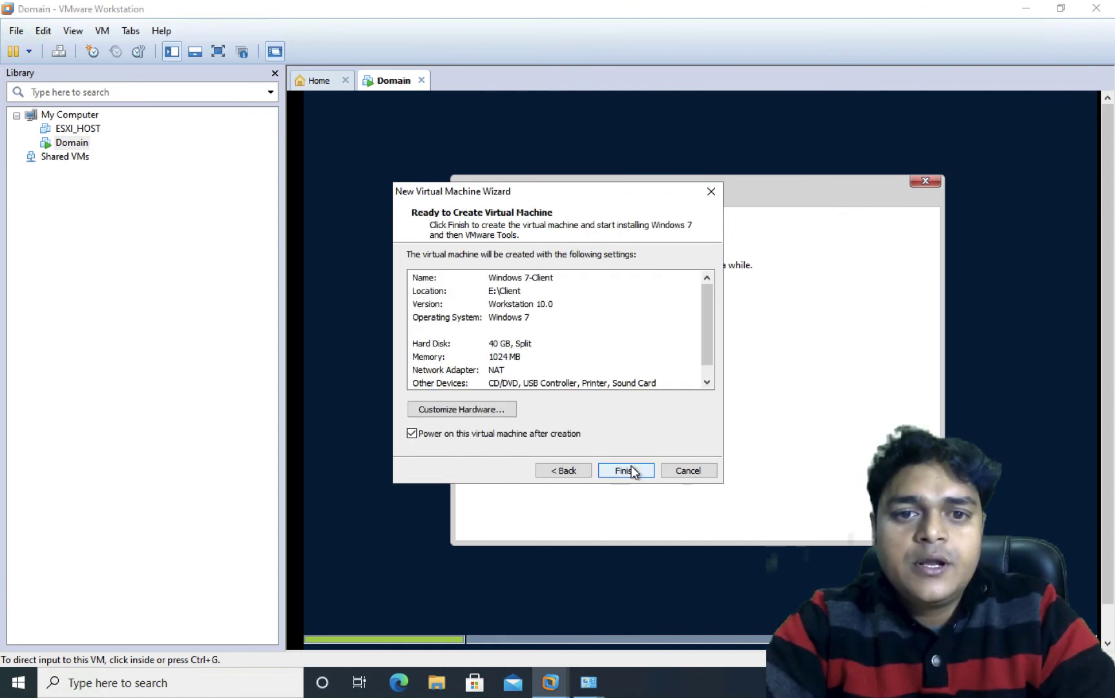
Step: Set memory to 2048 MB, 2 processors and bridged networking, then finish creating the VM
left_click(477, 405)
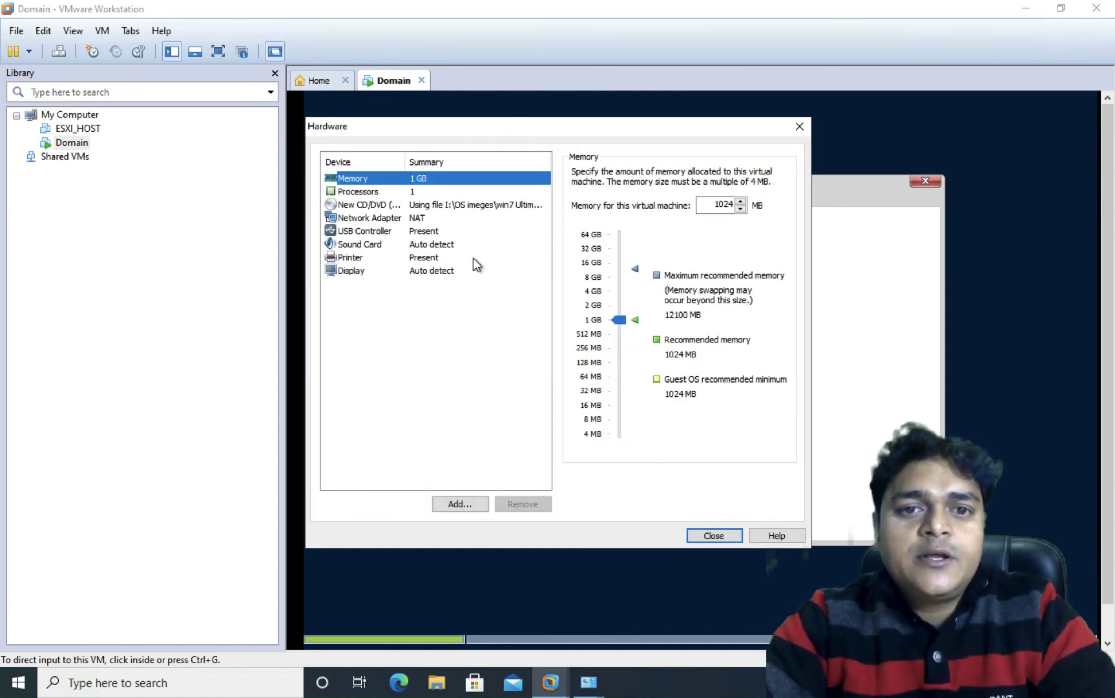
left_click(614, 315)
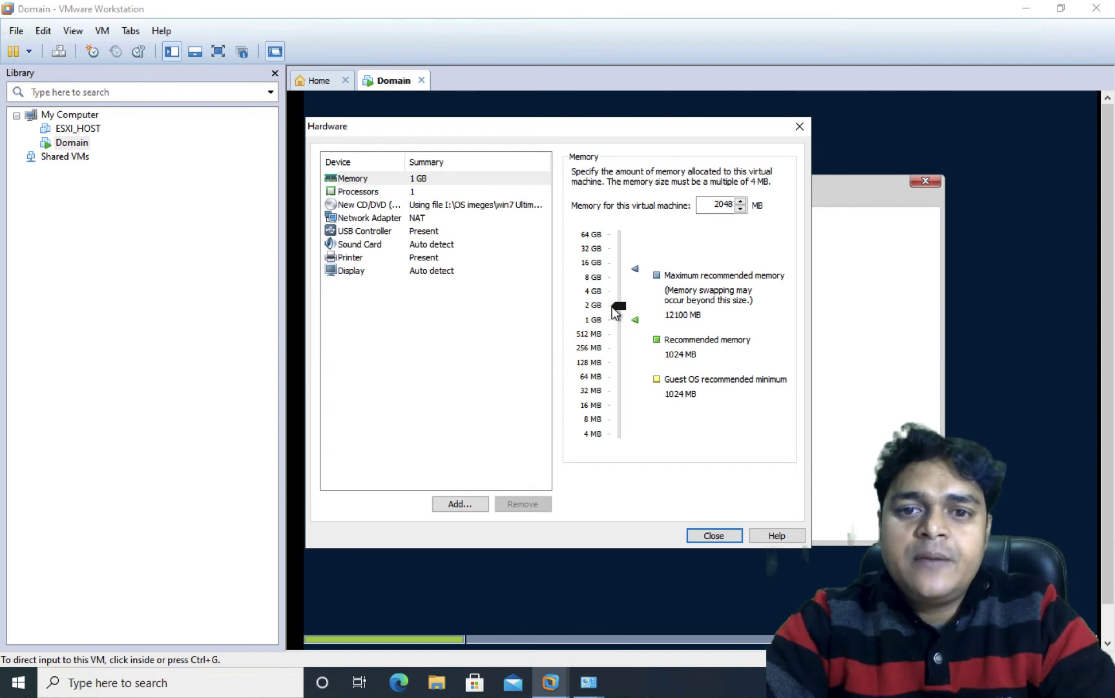
left_click(425, 191)
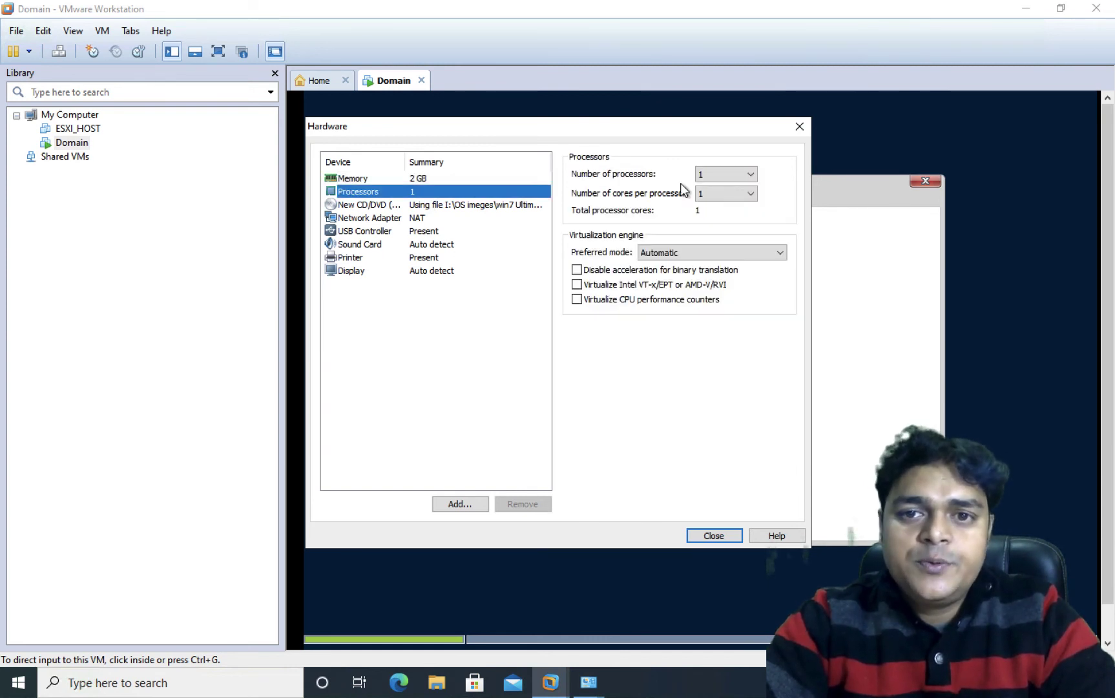
left_click(722, 175)
left_click(704, 198)
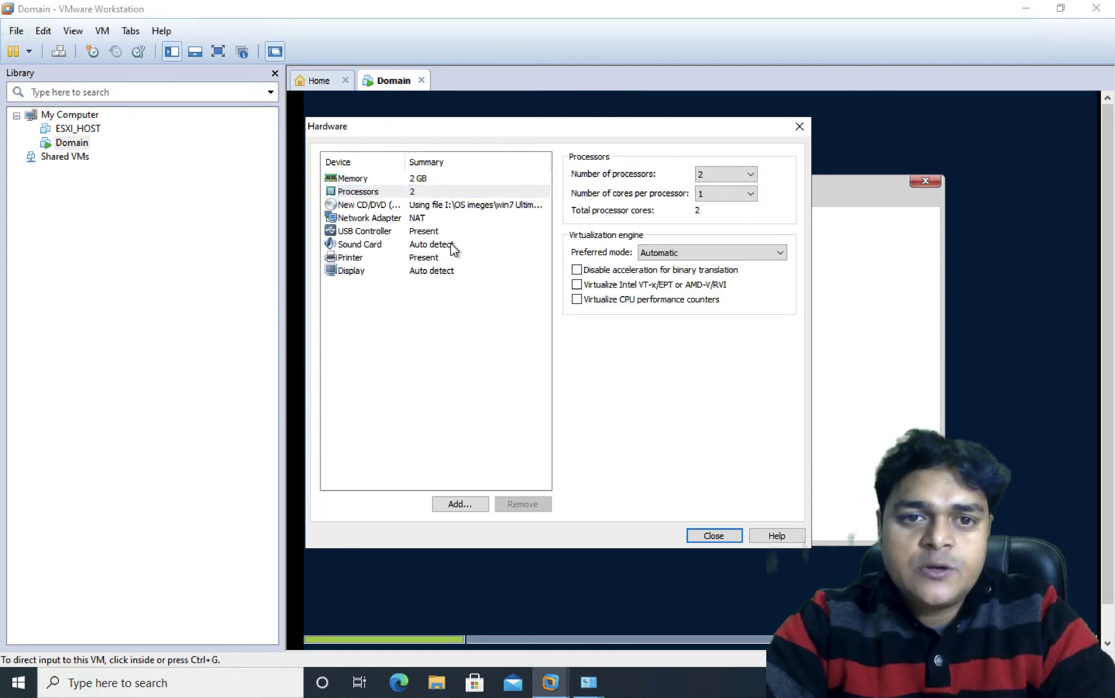
left_click(411, 221)
left_click(584, 229)
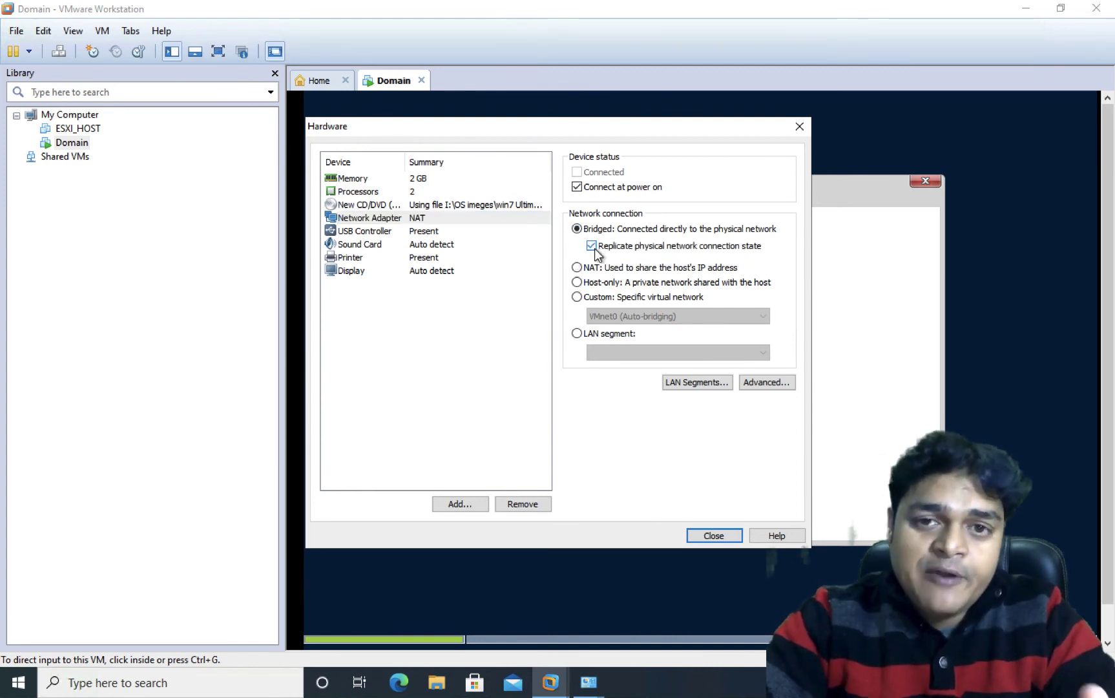
left_click(707, 534)
left_click(621, 469)
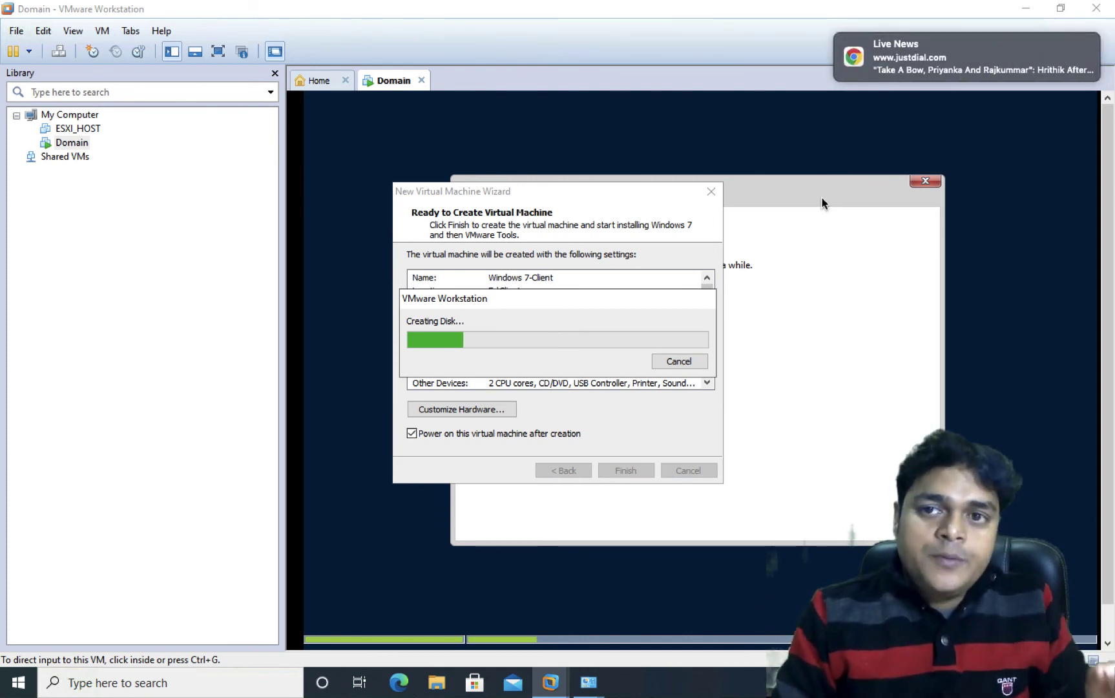
Step: While the Windows 7-Client disk builds, dismiss the notification and open a Dock app's recent projects on the Mac desktop
left_click(1086, 43)
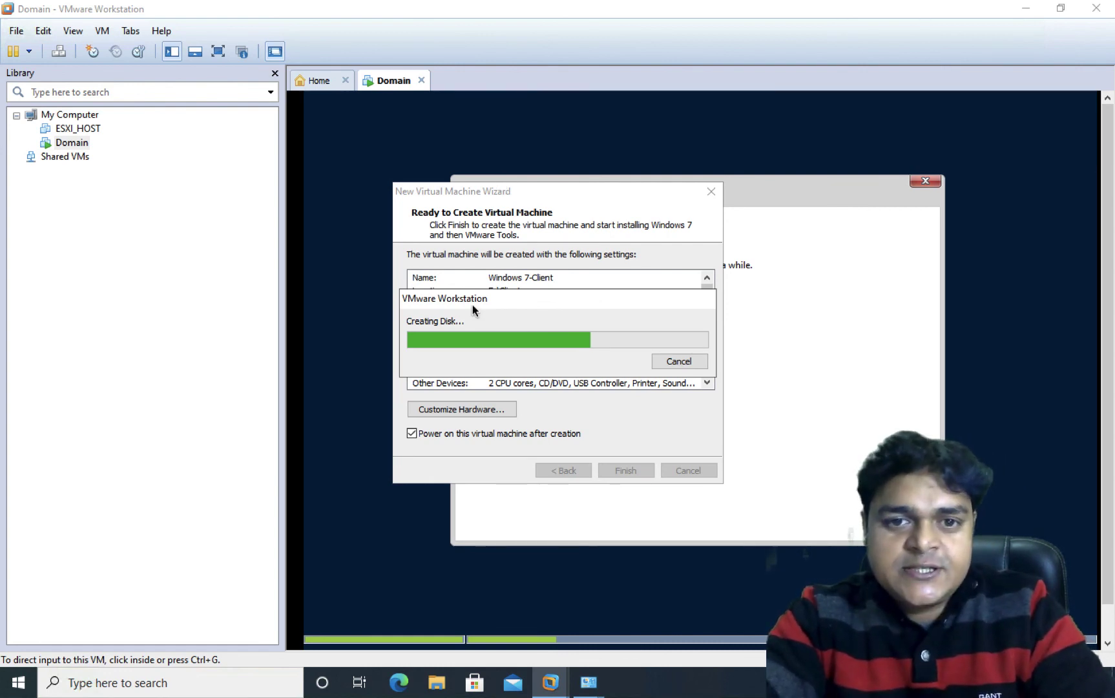
key("ctrl+Left")
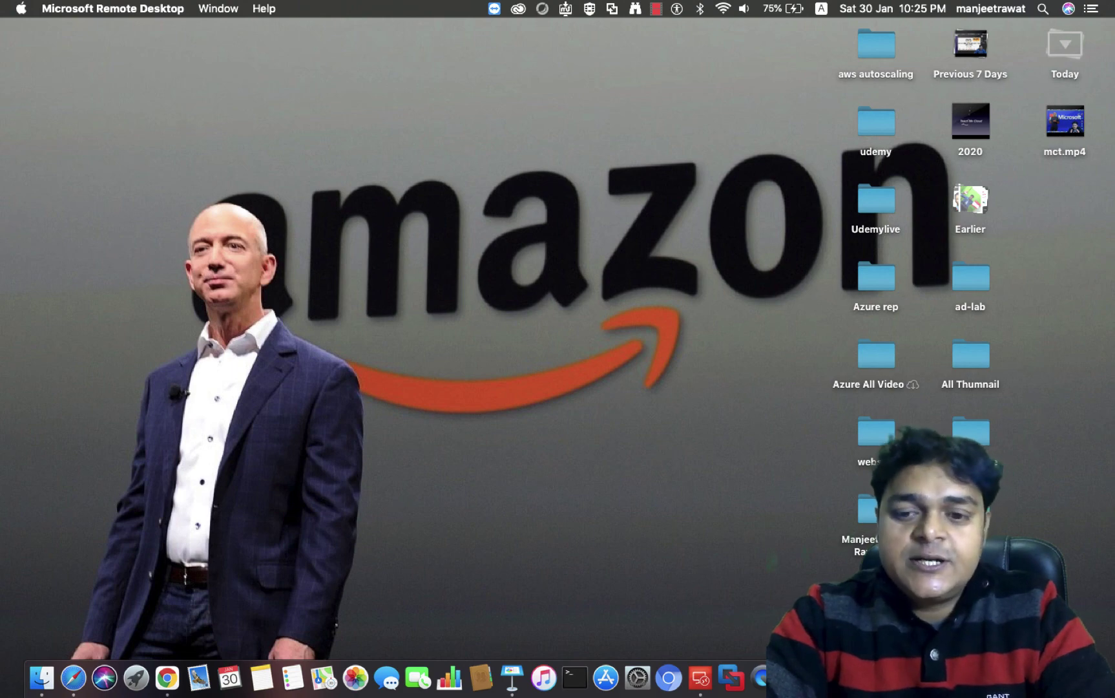
right_click(982, 678)
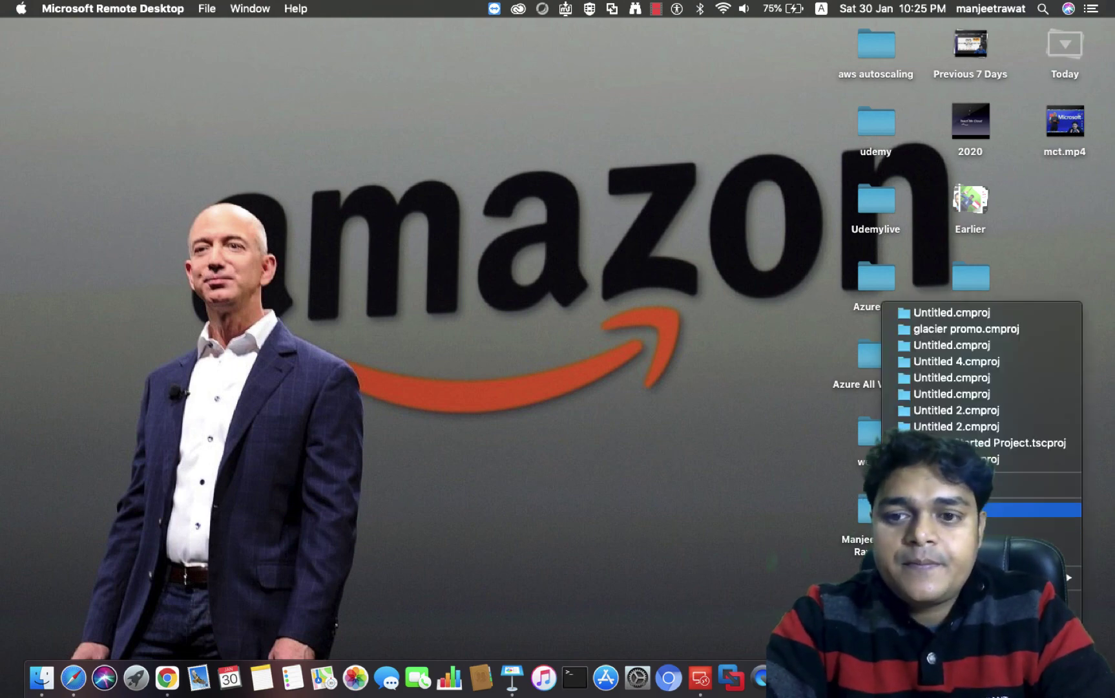